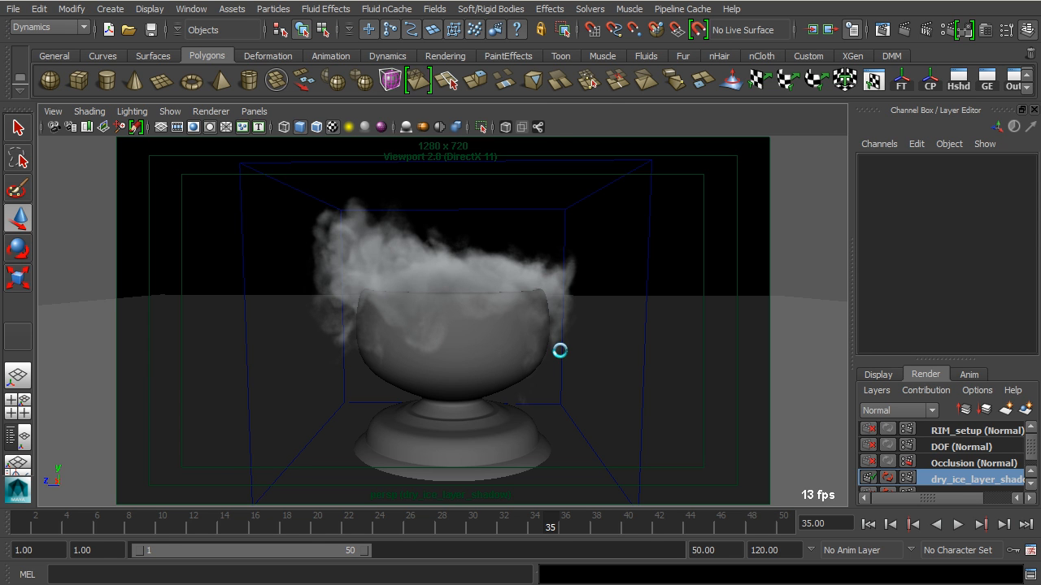
Open the mental ray quality settings for the dry_ice_layer_shadow render layer
left_click_drag(942, 368, 943, 302)
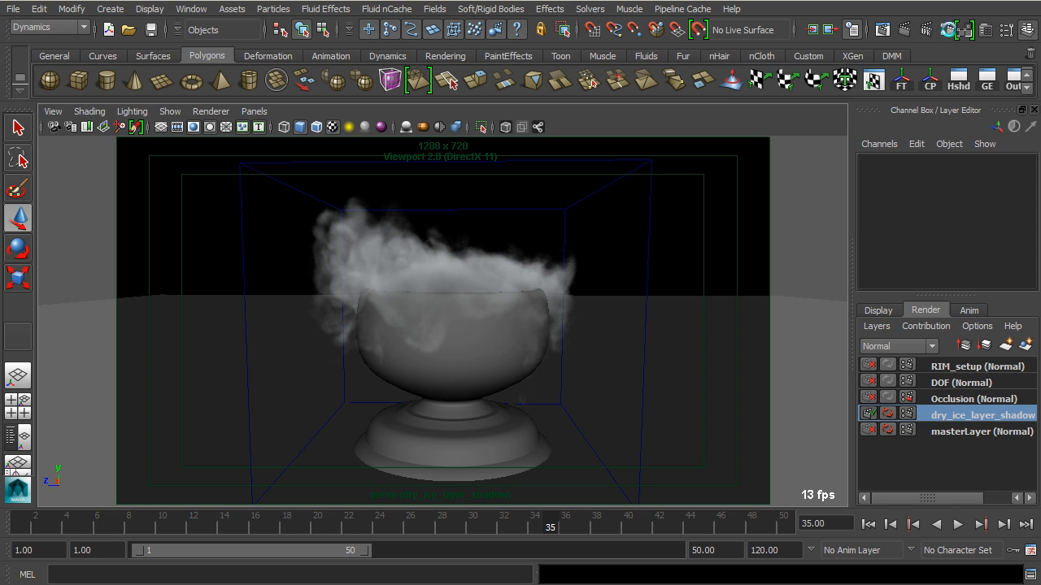
left_click(948, 30)
left_click_drag(966, 53, 403, 33)
left_click_drag(503, 34, 485, 22)
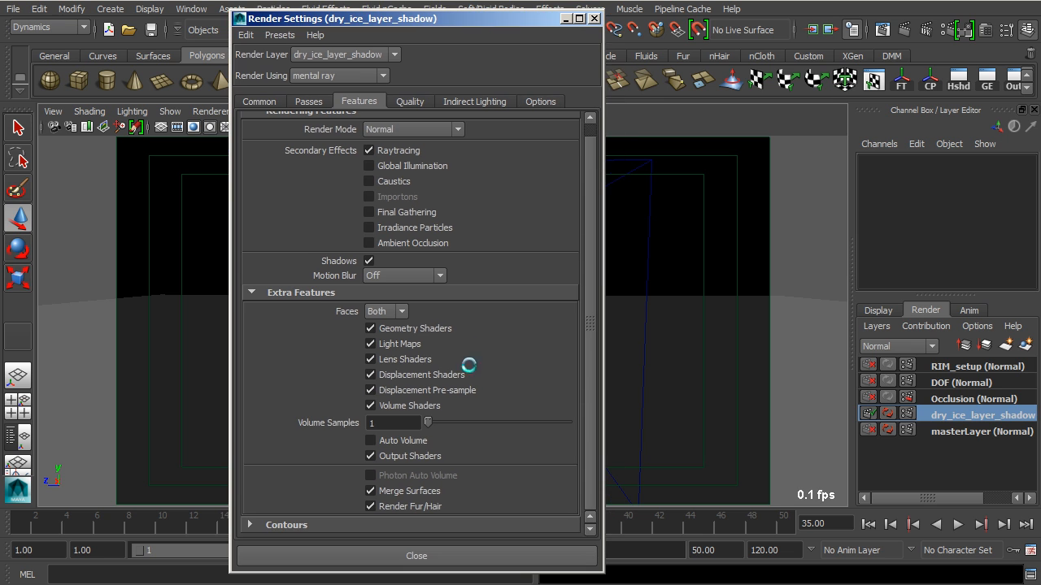
left_click(410, 101)
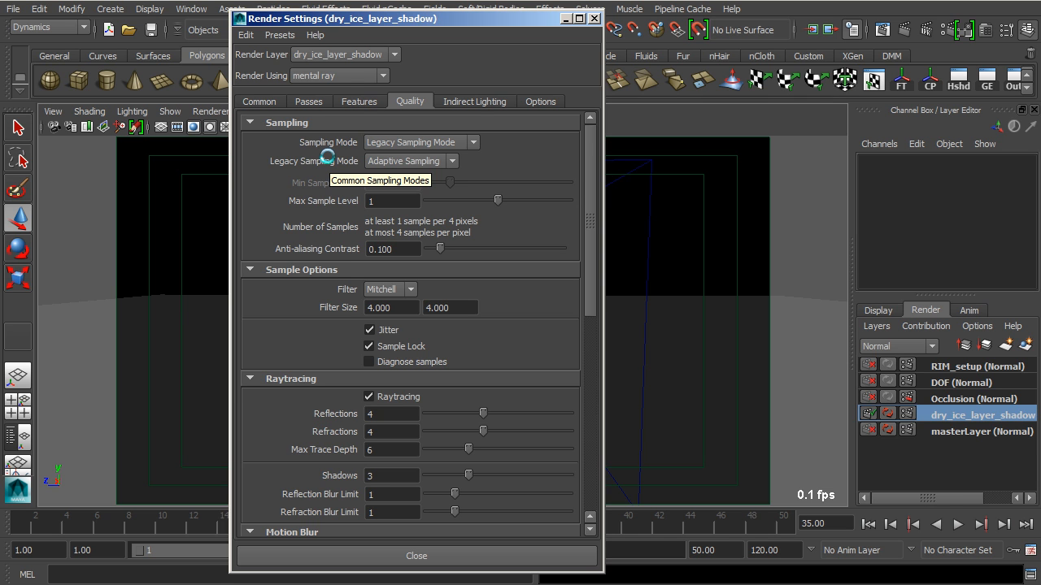
left_click_drag(358, 16, 307, 7)
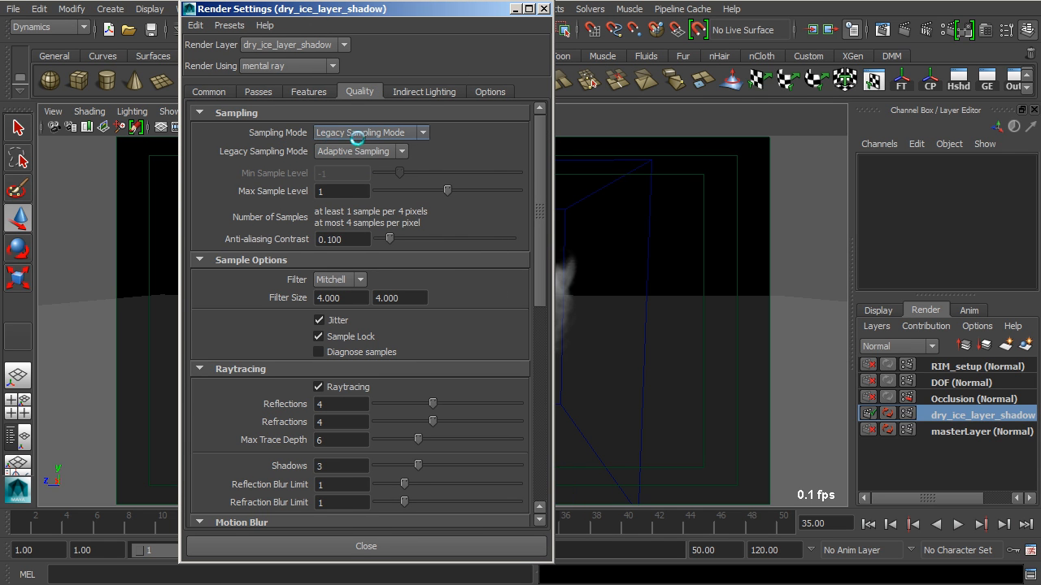
Try Unified Sampling as the sampling mode and switch back to Legacy Sampling Mode
left_click(358, 133)
left_click(382, 145)
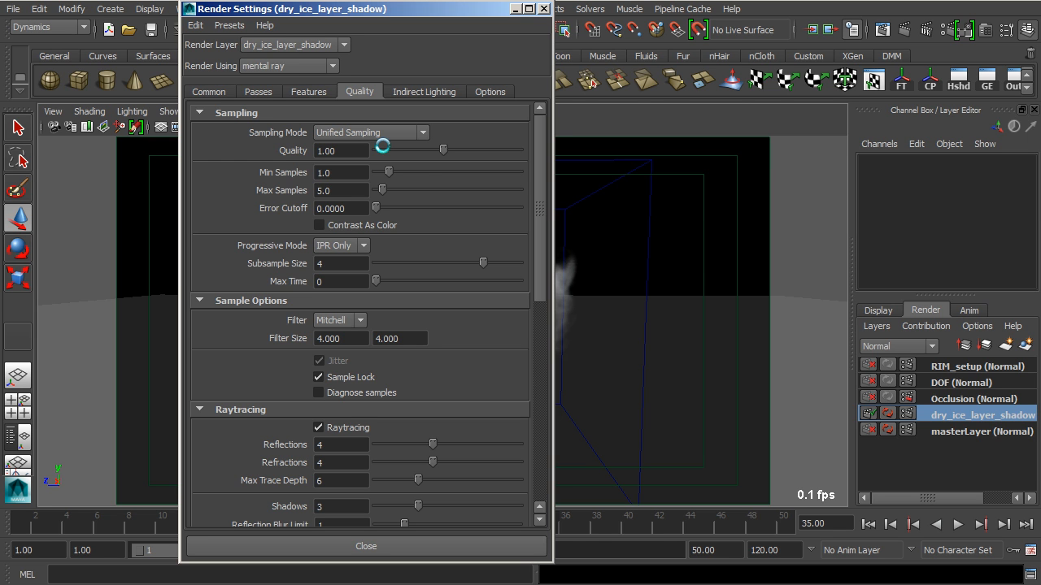
left_click(381, 132)
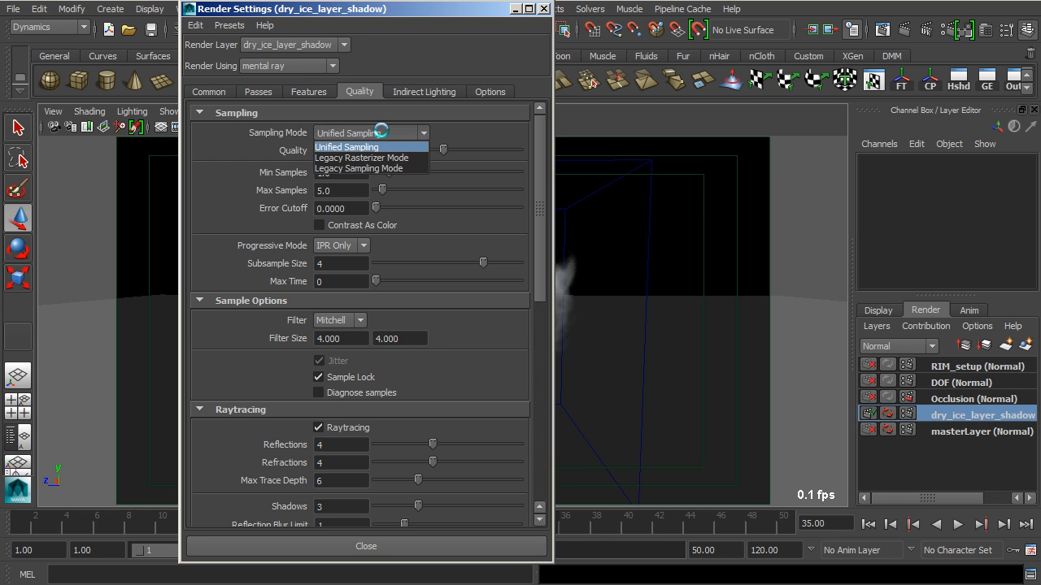
left_click(355, 168)
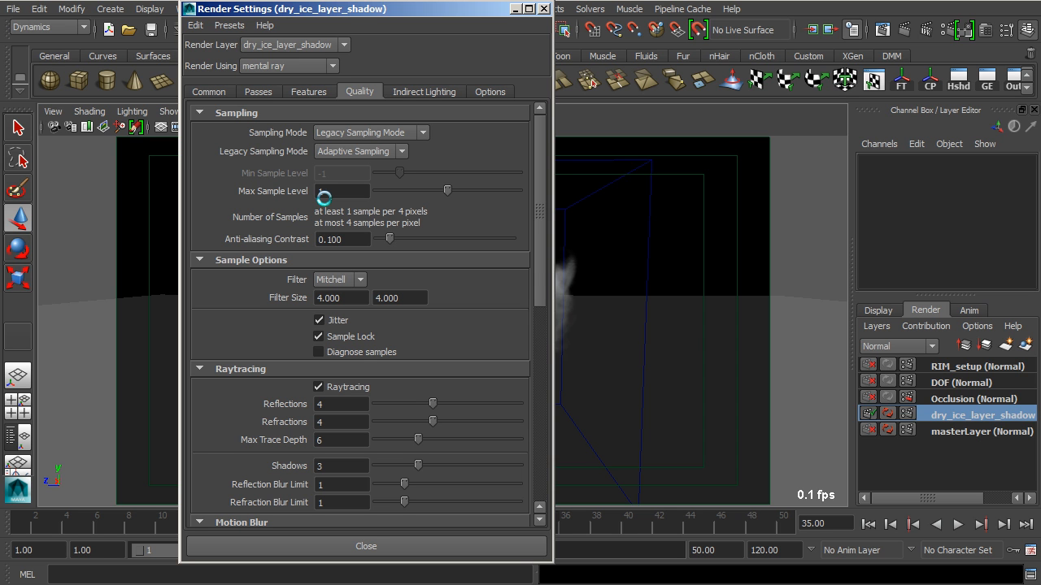
Examine the dry ice smoke around the bowl from several angles and distances, including a close view of the rim
left_click_drag(366, 8, 927, 20)
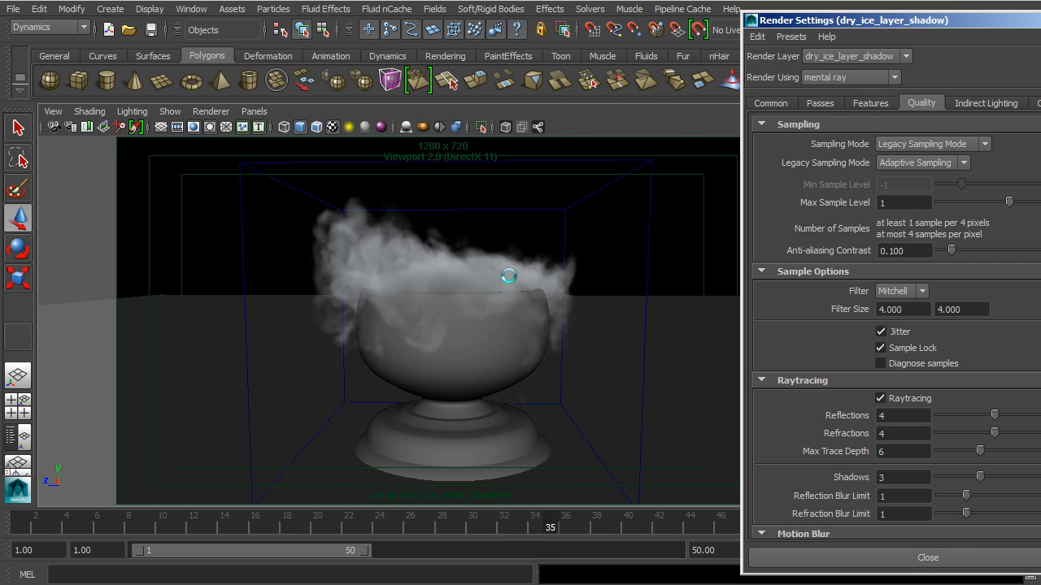
right_click_drag(474, 287, 501, 264, "alt")
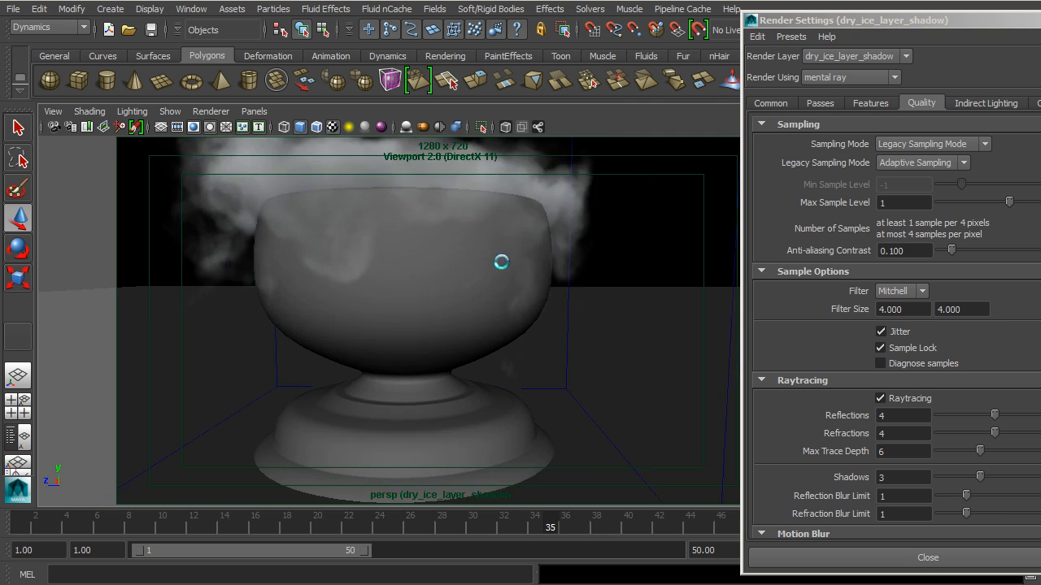
left_click_drag(501, 264, 503, 327, "alt")
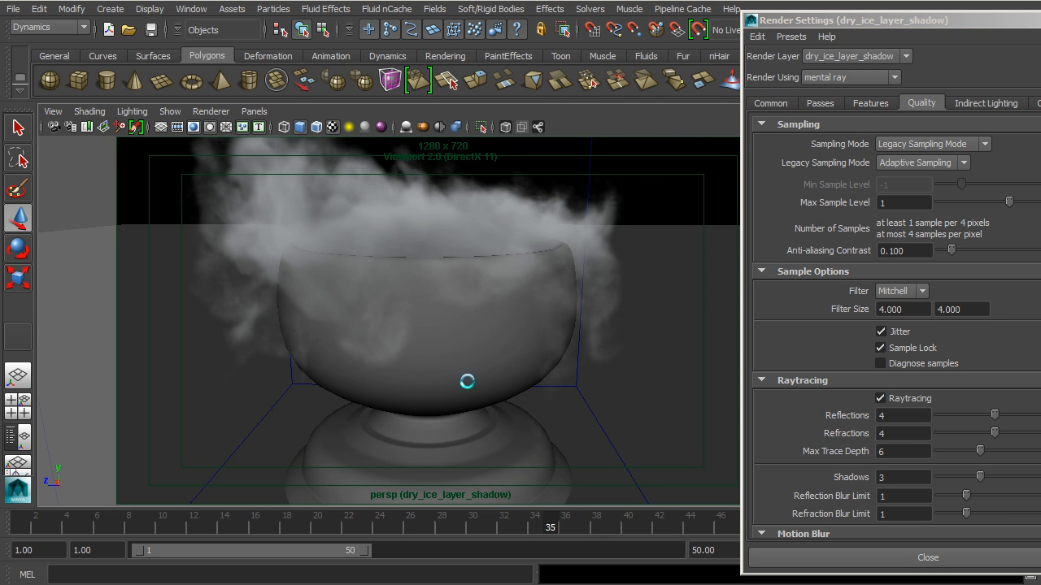
left_click_drag(415, 343, 439, 345, "alt")
right_click_drag(439, 362, 504, 390, "alt")
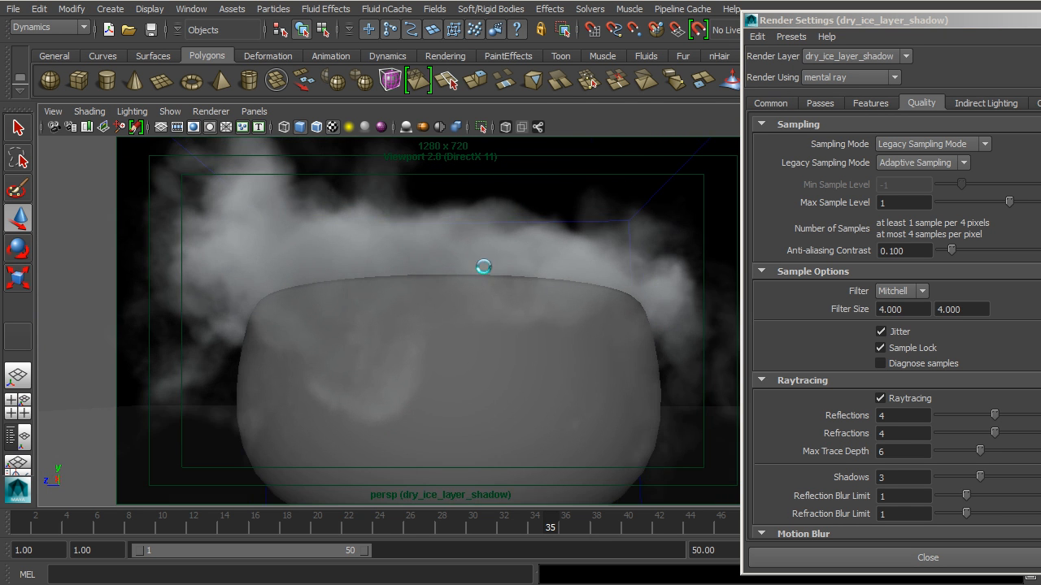
left_click_drag(456, 264, 467, 290, "alt")
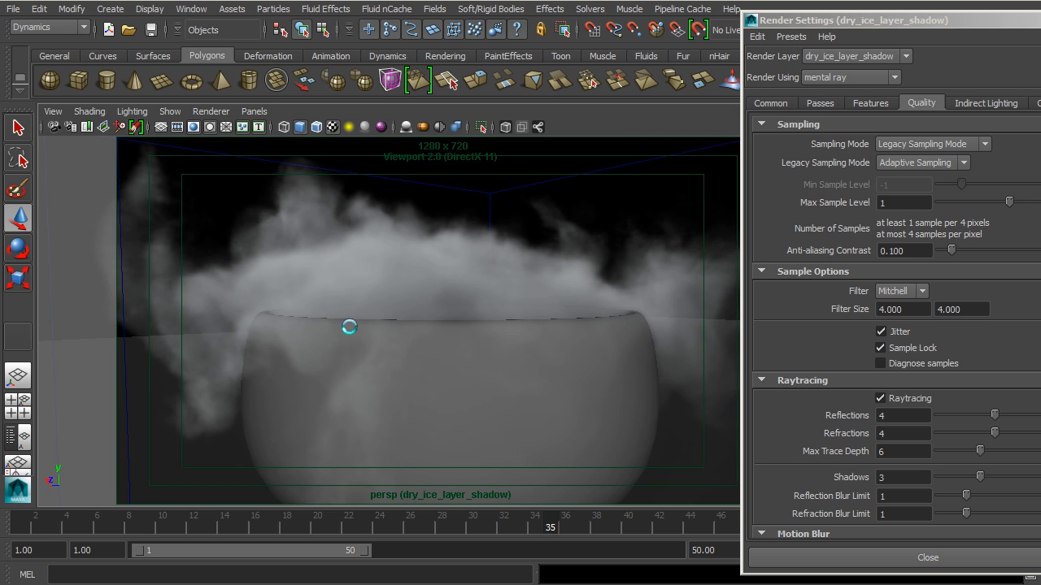
right_click_drag(342, 342, 322, 353, "alt")
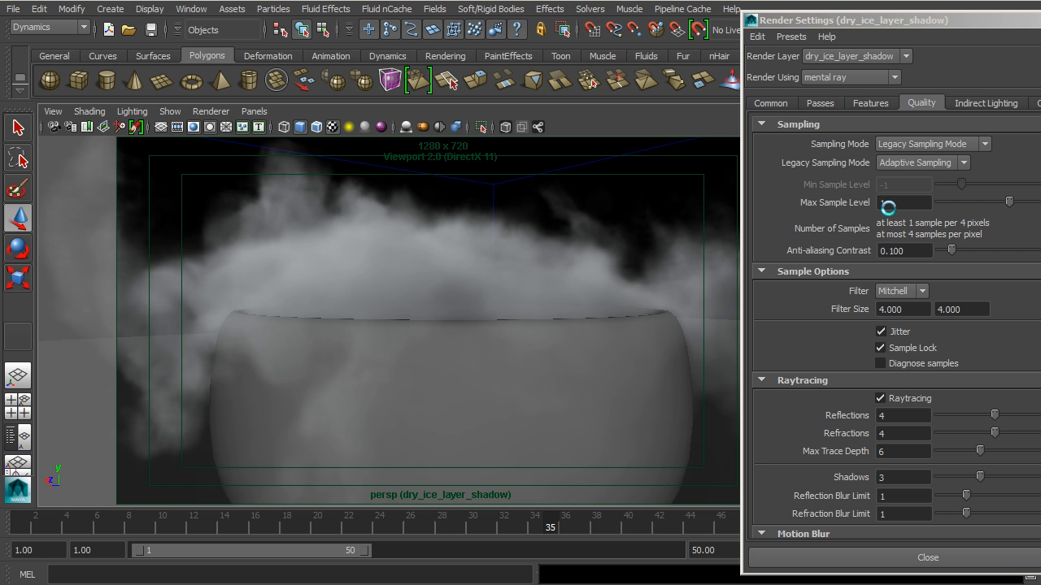
right_click_drag(531, 346, 317, 342, "alt")
left_click_drag(318, 341, 669, 323, "alt")
left_click_drag(555, 399, 496, 349, "alt")
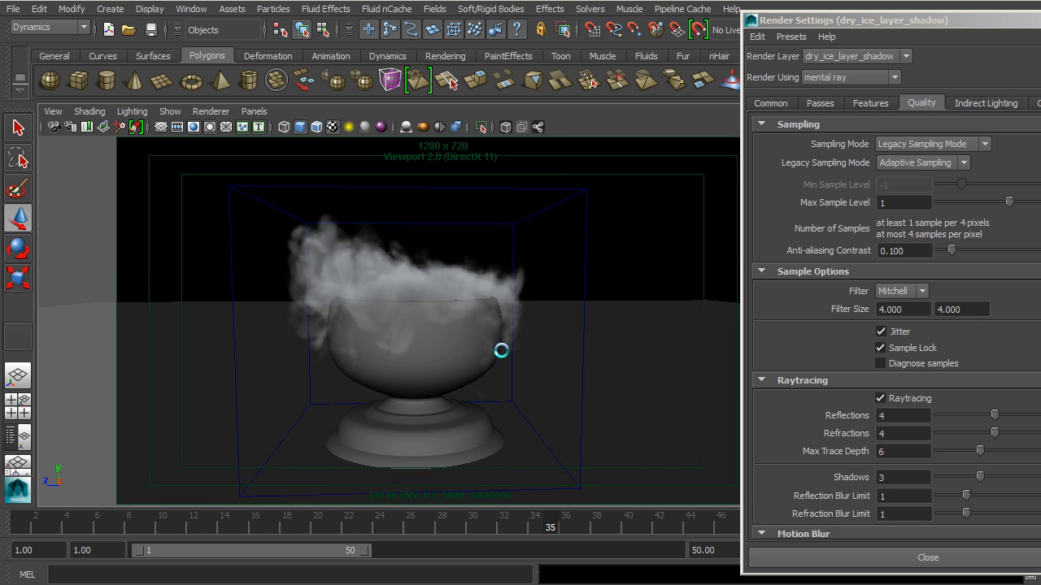
Set the anti-aliasing contrast to 0.05 for the dry_ice_layer_shadow render layer
left_click_drag(932, 25, 738, 24)
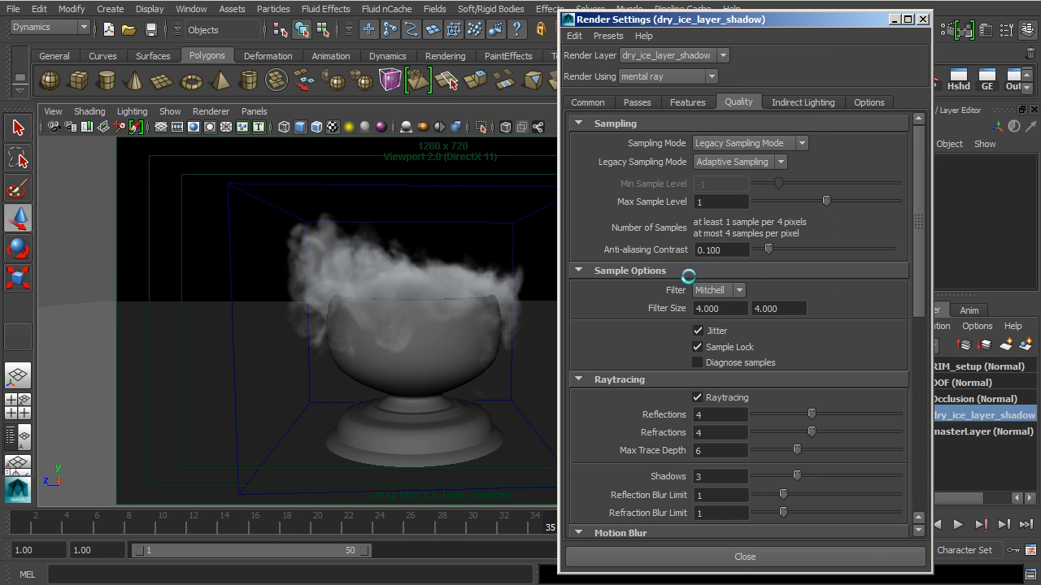
right_click_drag(425, 302, 553, 297, "alt")
double_click(732, 250)
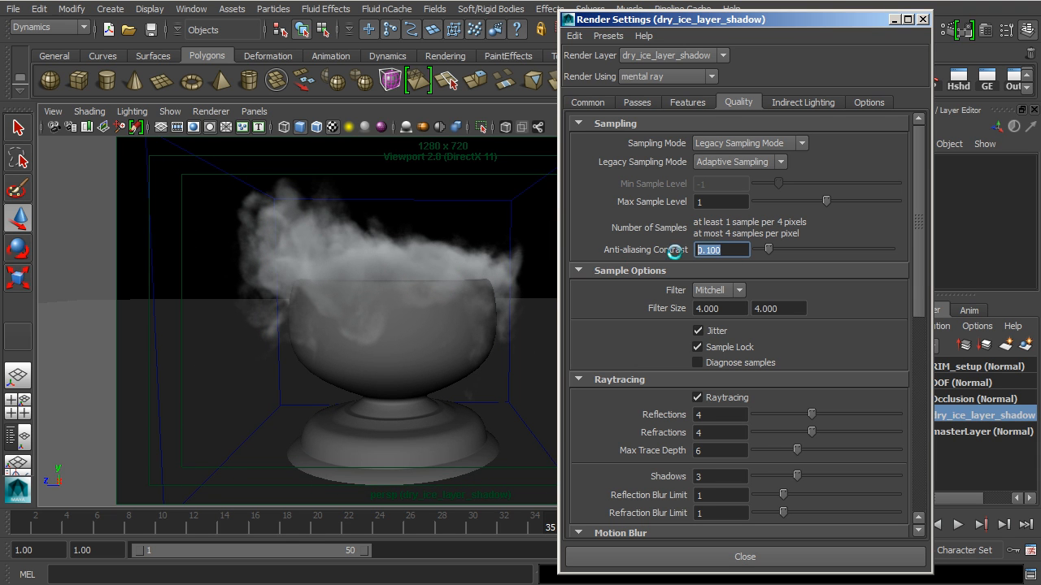
type(".05")
key("Return")
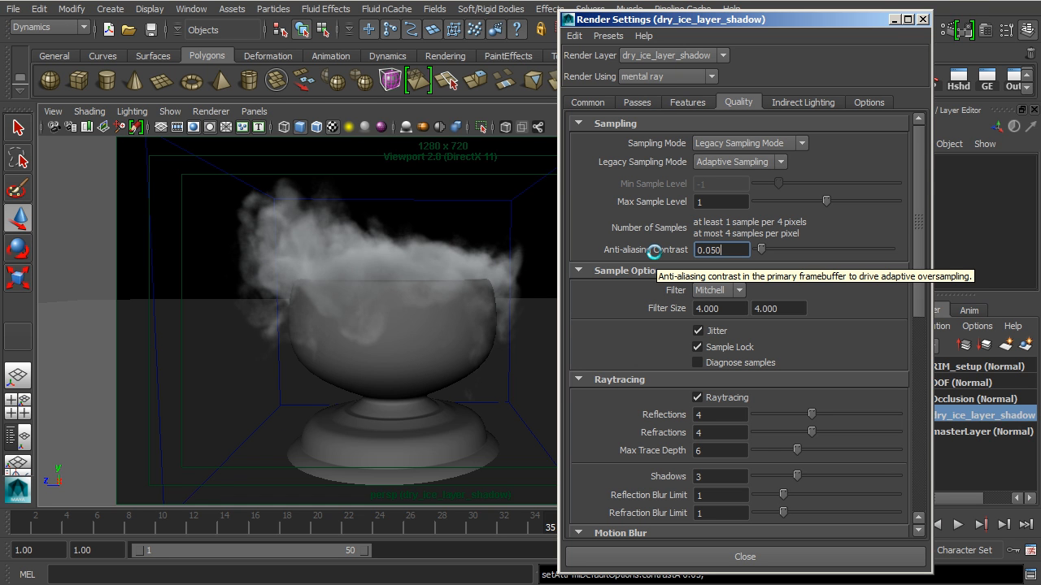
Review the layer's sample options, raytracing and motion blur settings and close the render settings
left_click_drag(504, 366, 478, 342, "alt")
middle_click_drag(478, 342, 494, 362, "alt")
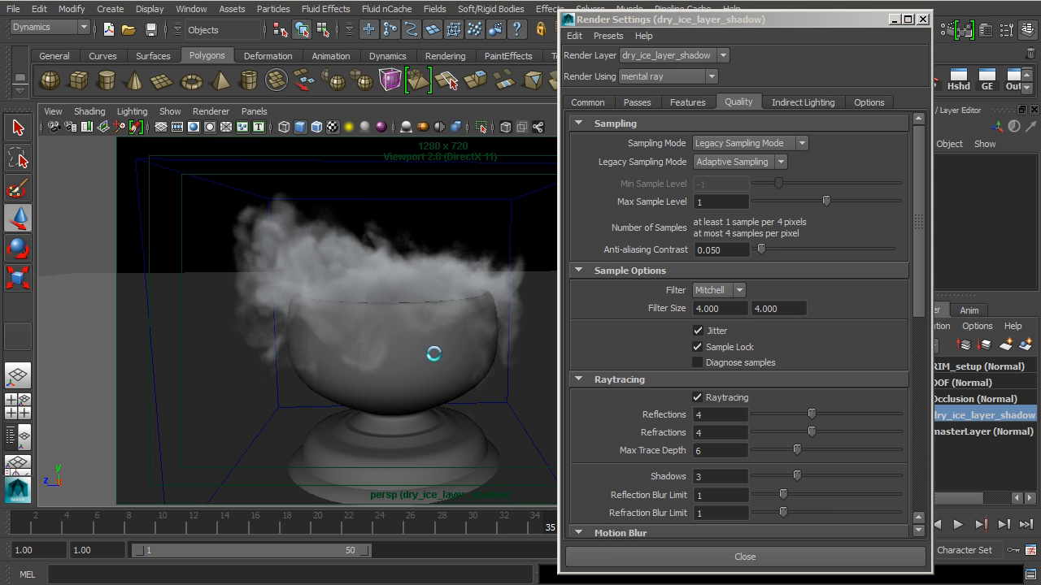
left_click_drag(780, 18, 829, 0)
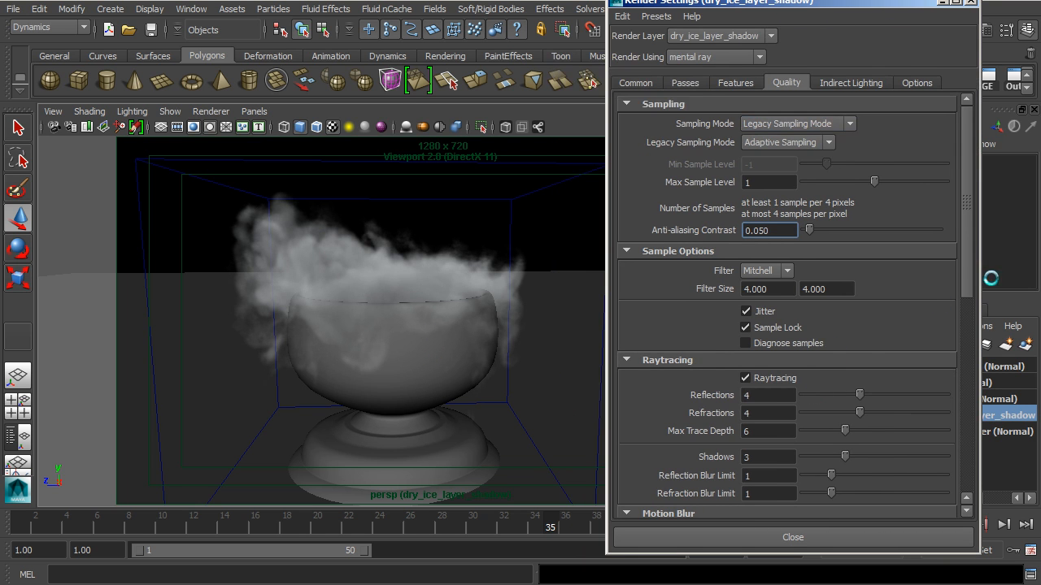
left_click_drag(959, 279, 973, 342)
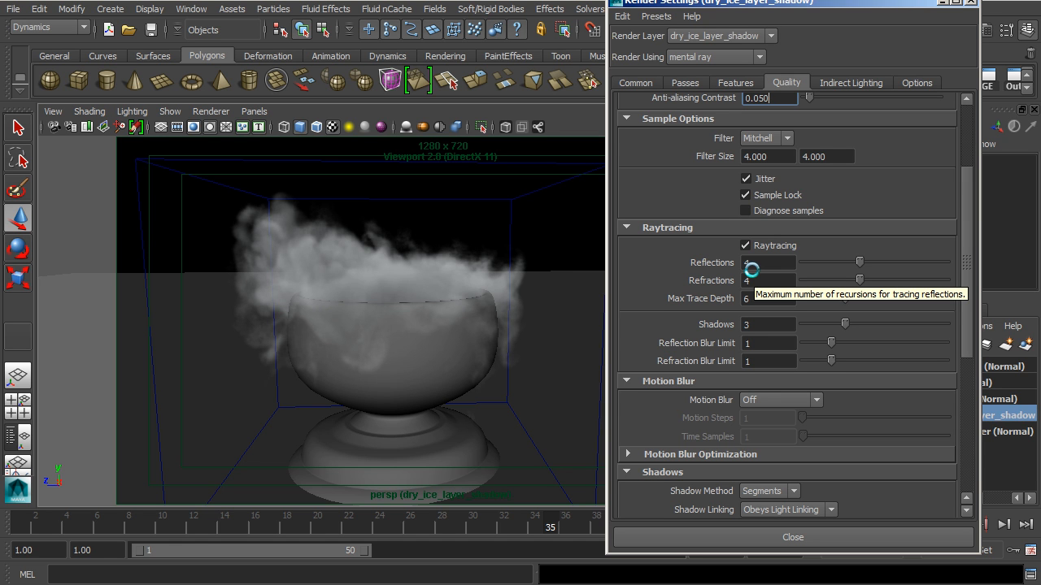
left_click_drag(364, 337, 479, 301, "alt")
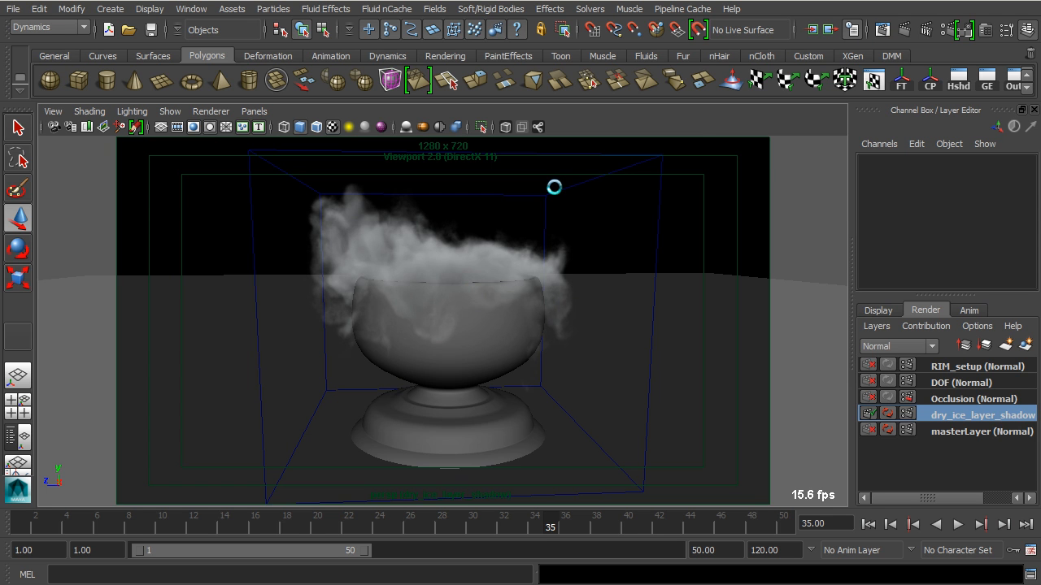
left_click_drag(618, 309, 605, 305, "alt")
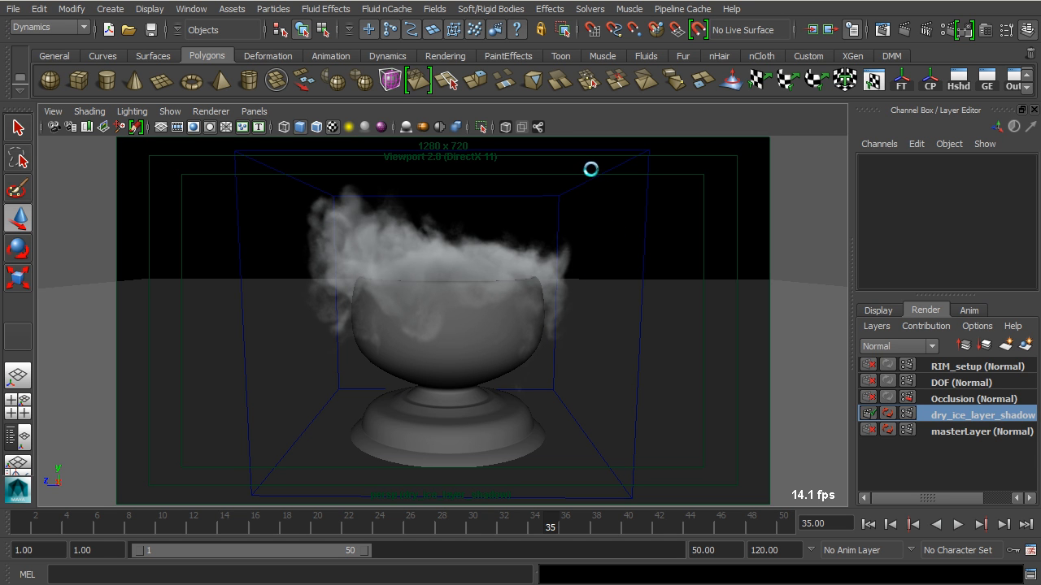
Review the lighting attributes of Dry_ice_fluid_container, including its light type options, with Directional selected
left_click(607, 202)
key("ctrl+a")
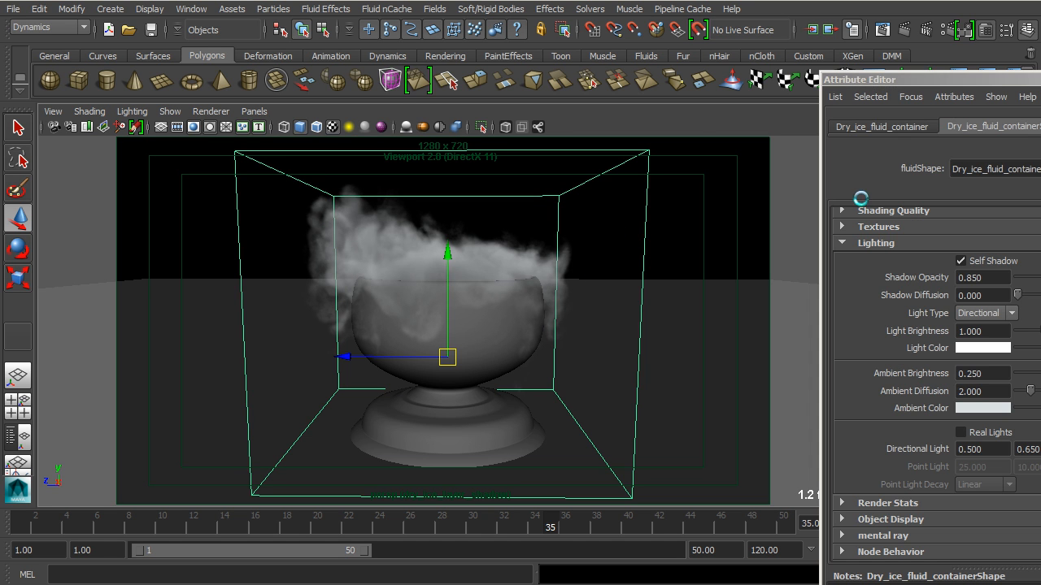
left_click_drag(1001, 87, 838, 52)
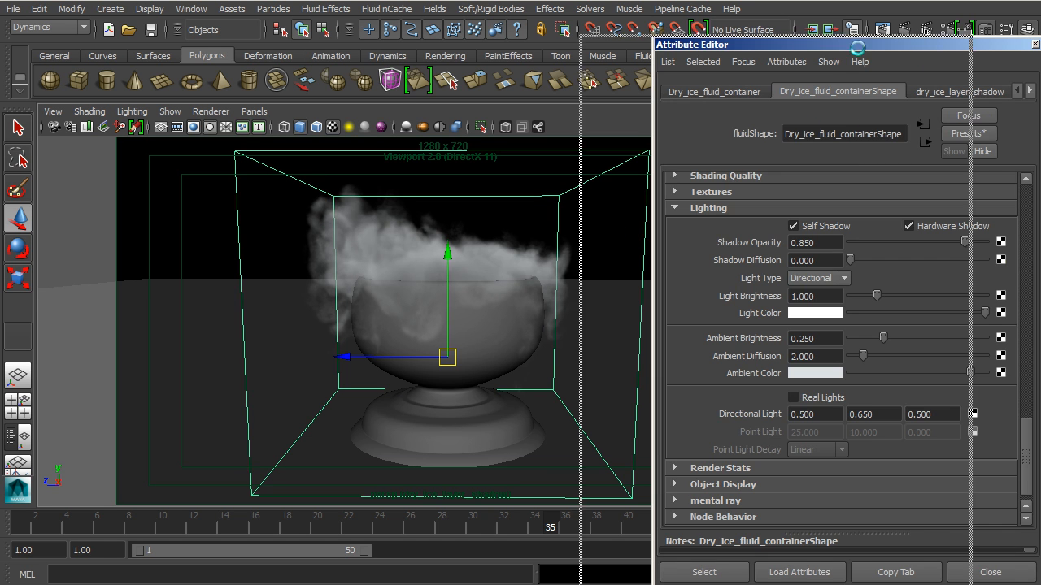
left_click_drag(920, 46, 823, 45)
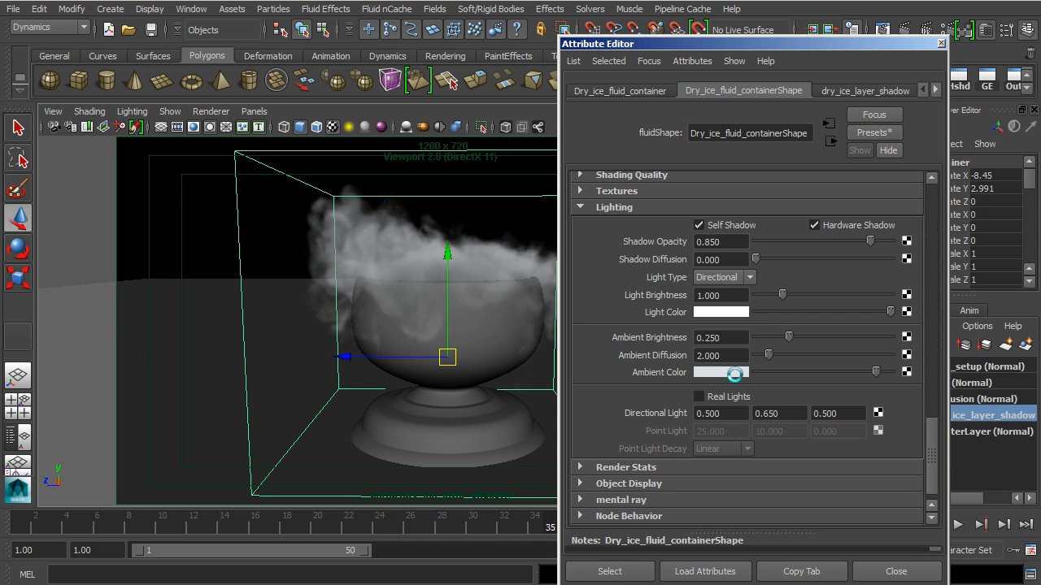
left_click_drag(771, 47, 835, 15)
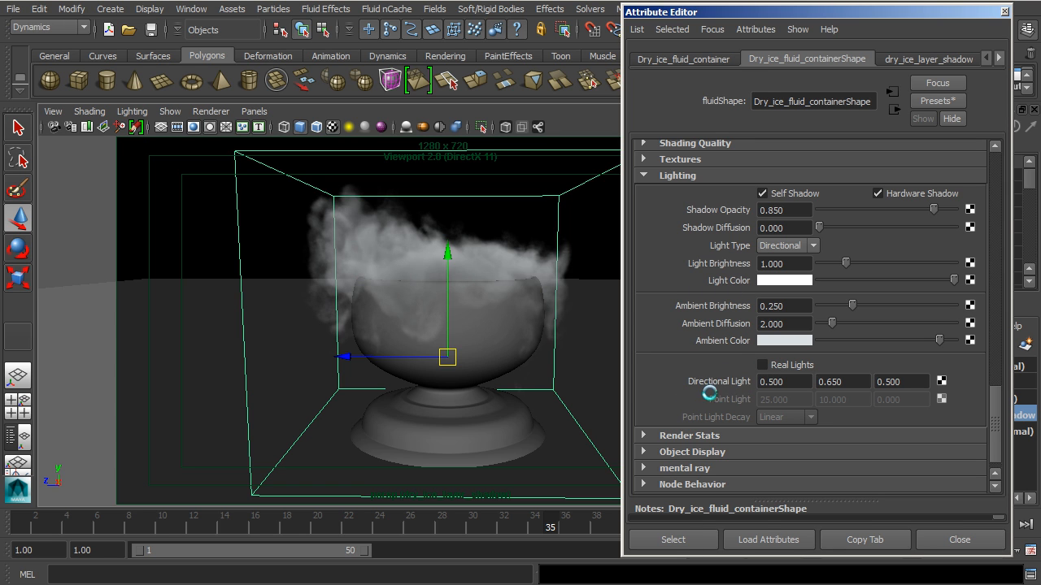
left_click(791, 246)
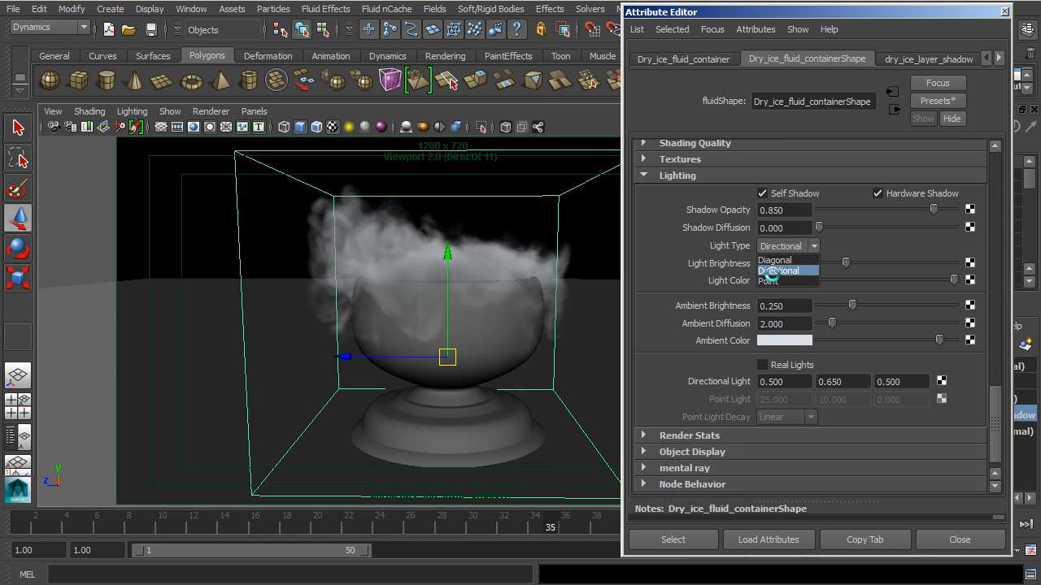
left_click(787, 270)
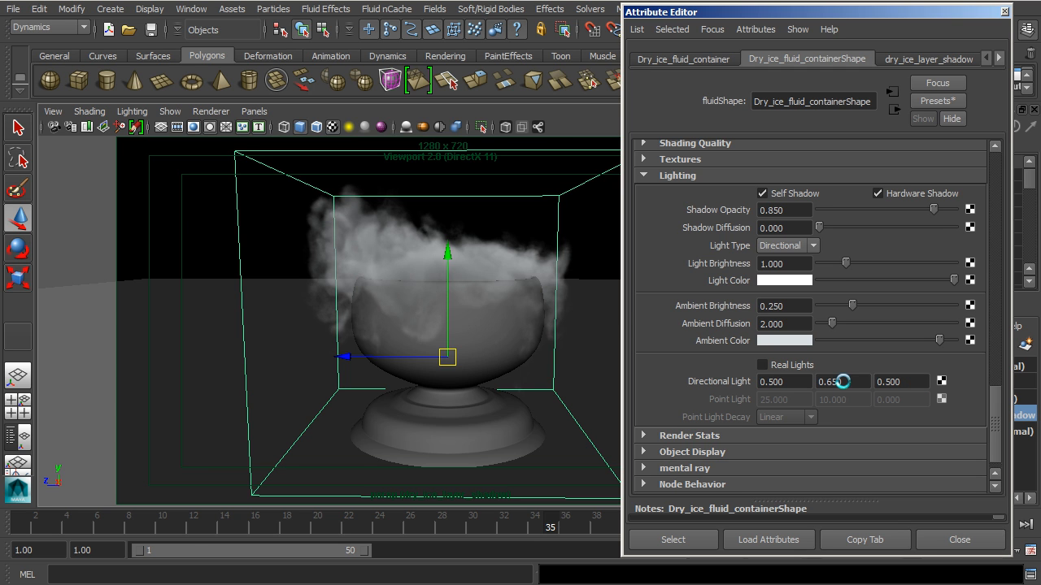
left_click(939, 535)
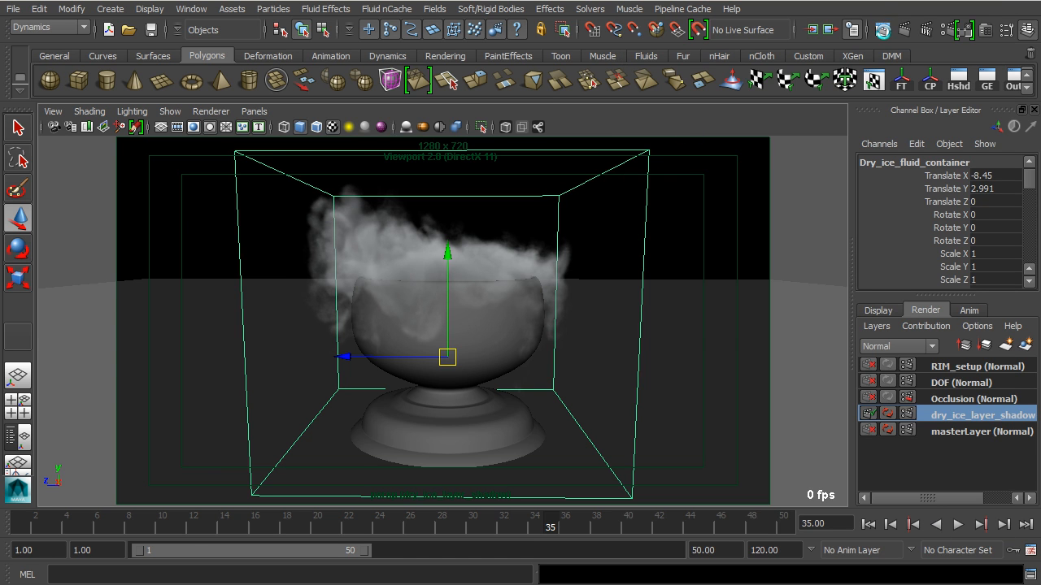
Show the stored mental ray renders of the dry ice layer in full colour and compare the different images
left_click(884, 29)
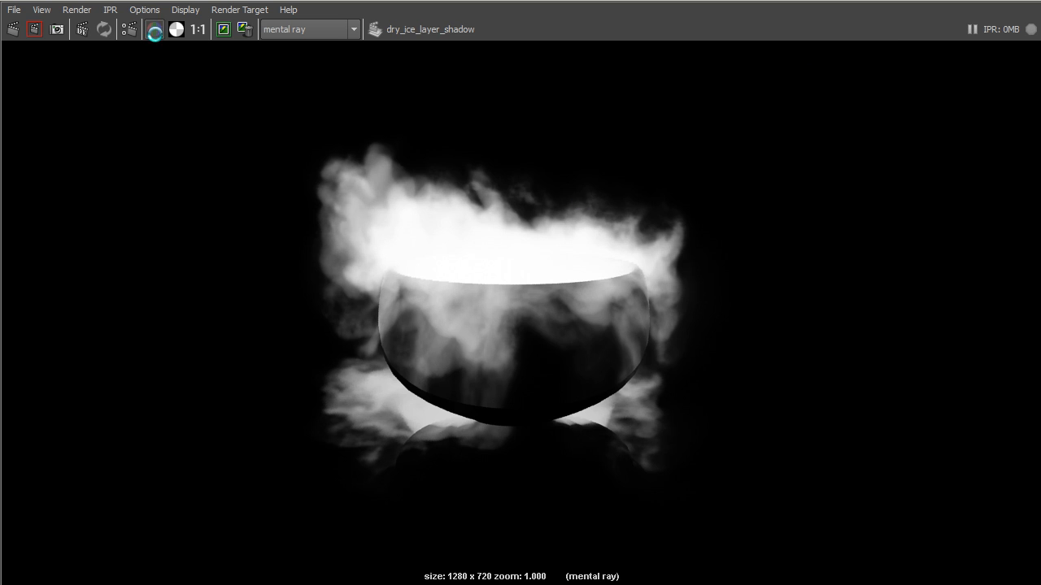
left_click(155, 29)
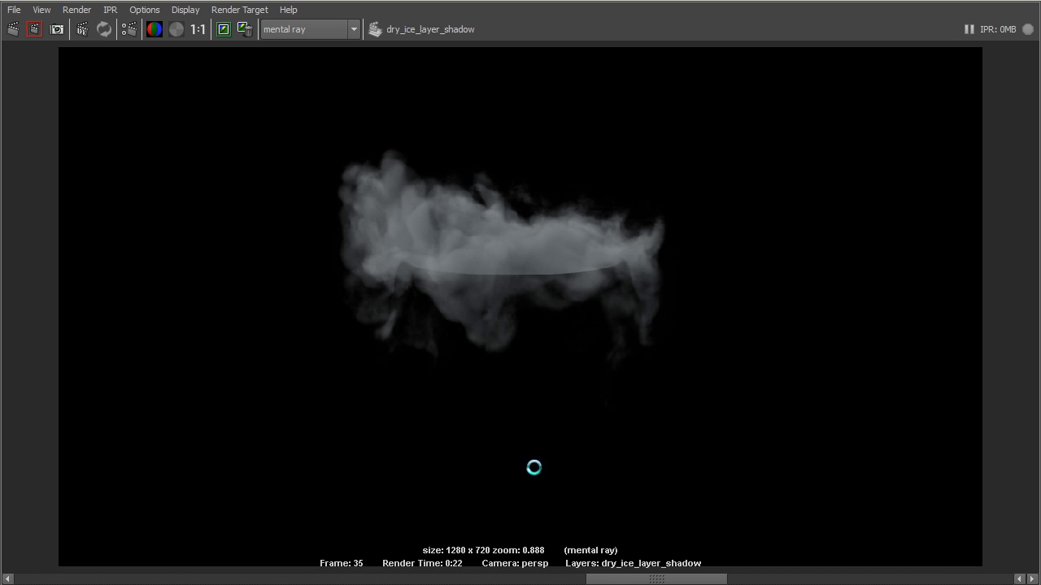
left_click_drag(621, 580, 1020, 583)
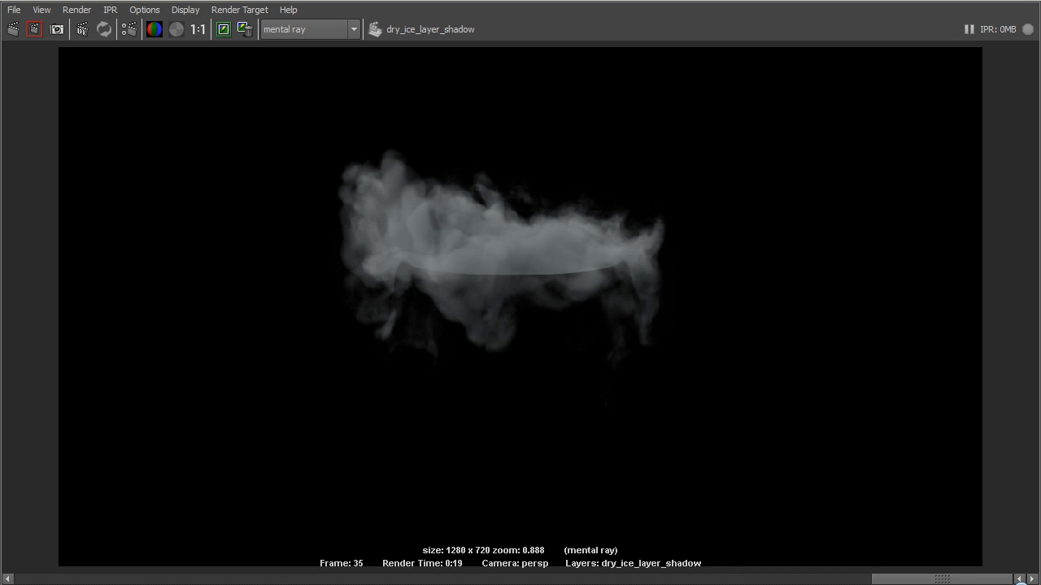
left_click_drag(943, 579, 553, 572)
left_click(553, 577)
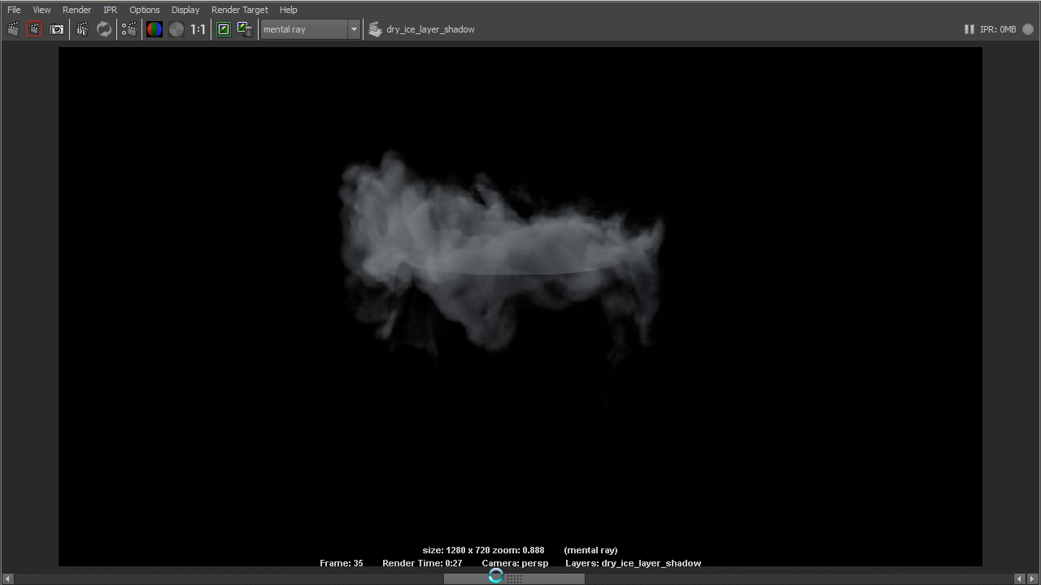
left_click(412, 576)
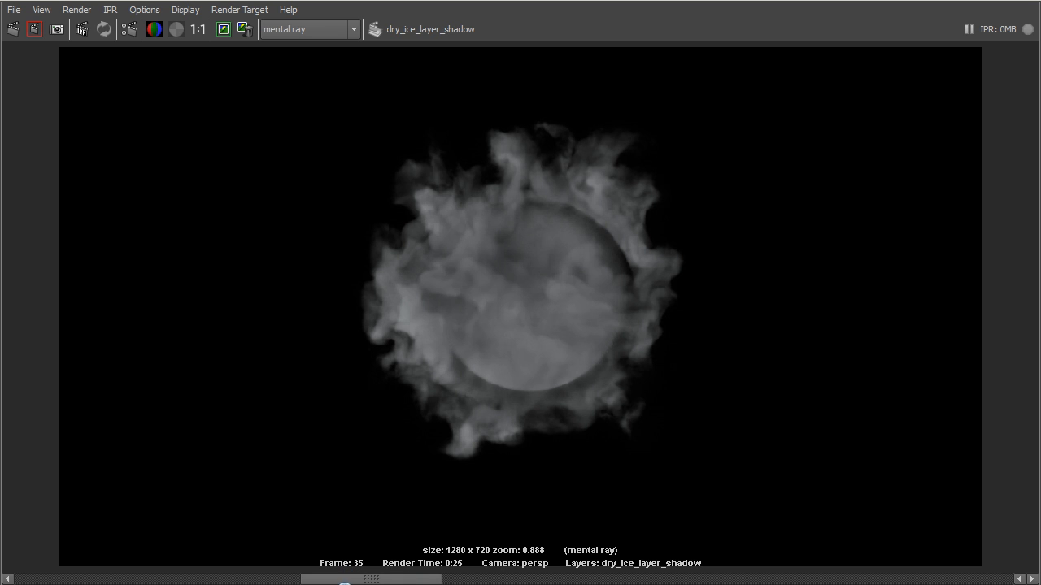
left_click(287, 579)
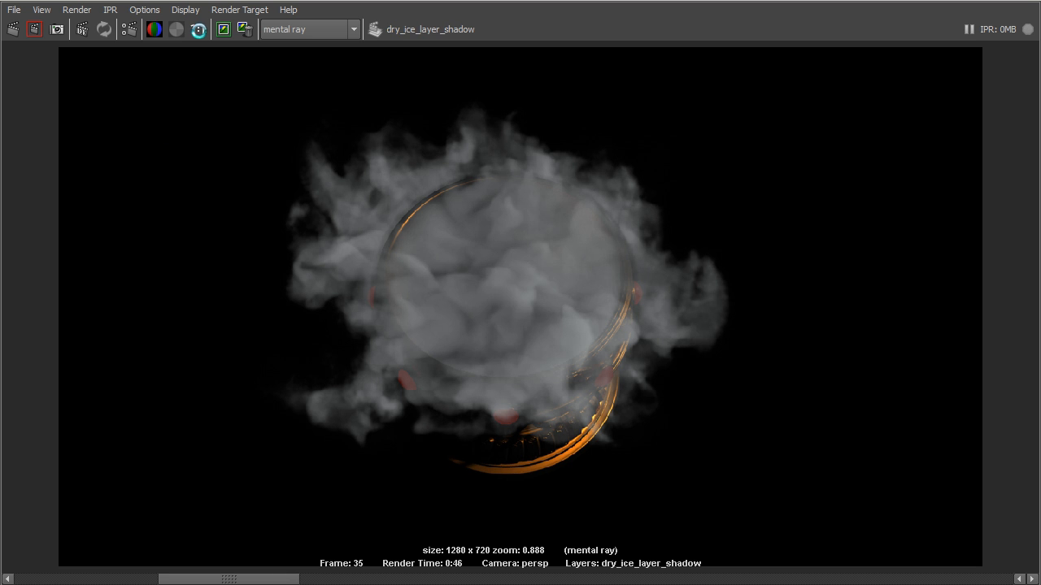
Show the stored renders at actual size and compare the dry ice layer images with the masterLayer render
left_click(198, 30)
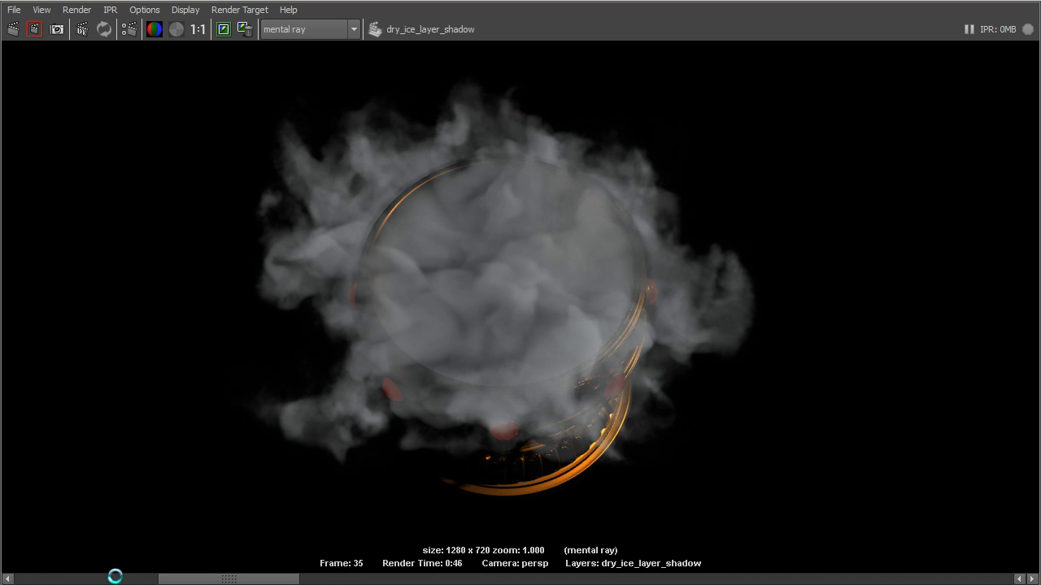
left_click(33, 581)
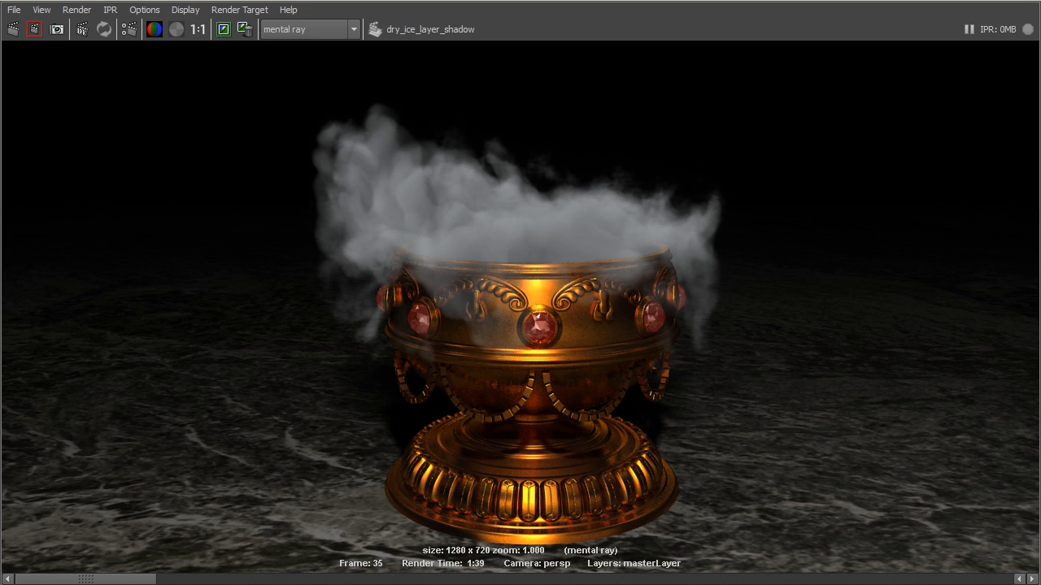
left_click_drag(117, 576, 974, 584)
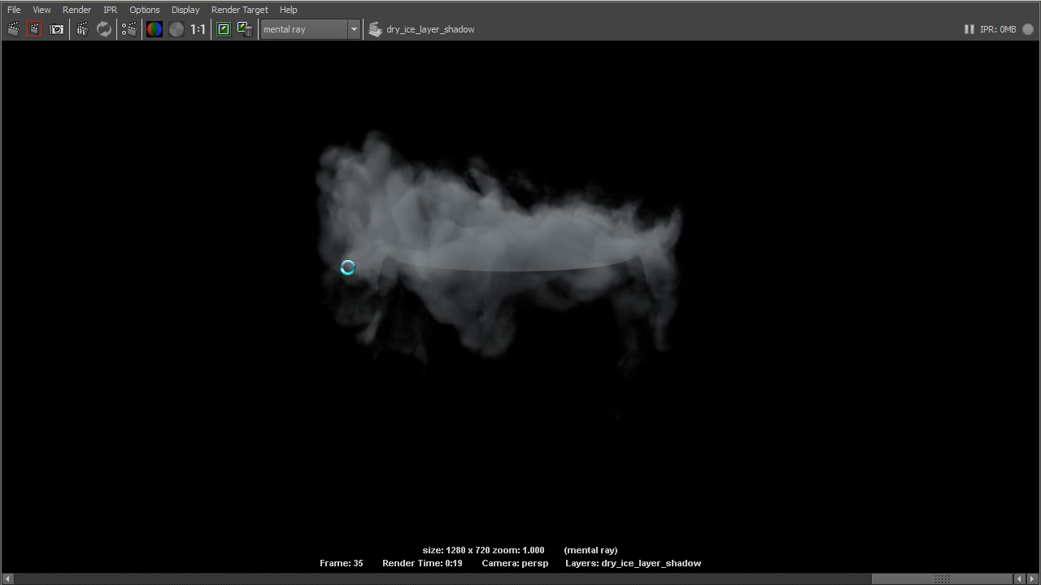
left_click(1006, 4)
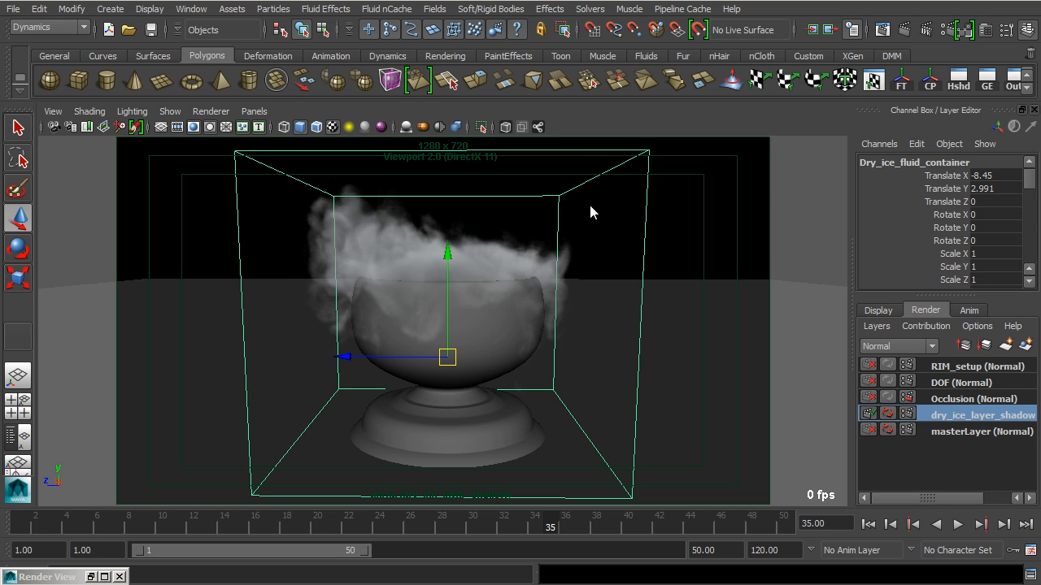
Locate the Light_Key point light above the bowl, select it and open its shape attributes
left_click(558, 262)
left_click_drag(428, 260, 436, 289, "alt")
scroll(436, 290, "down", 5)
scroll(592, 309, "down", 3)
middle_click_drag(562, 301, 490, 371, "alt")
left_click_drag(490, 371, 468, 358, "alt")
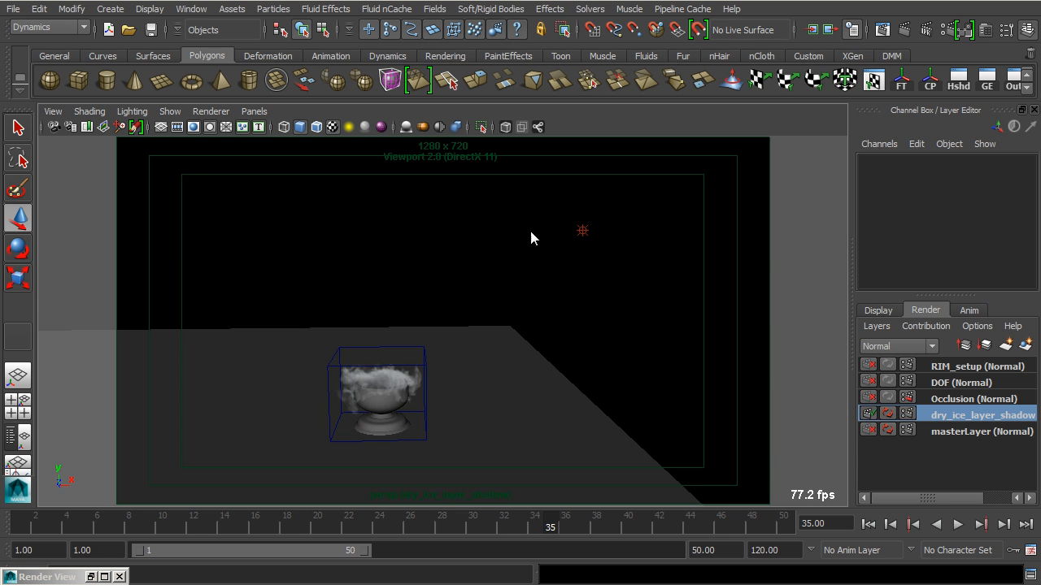
left_click(583, 231)
left_click_drag(649, 296, 615, 320, "alt")
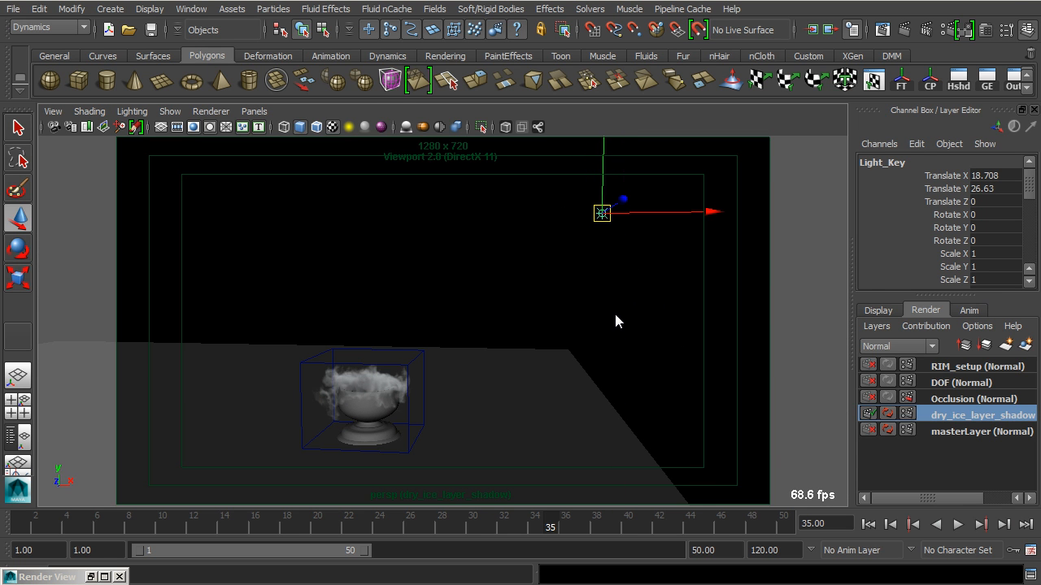
key("ctrl+a")
left_click_drag(537, 268, 453, 340, "alt")
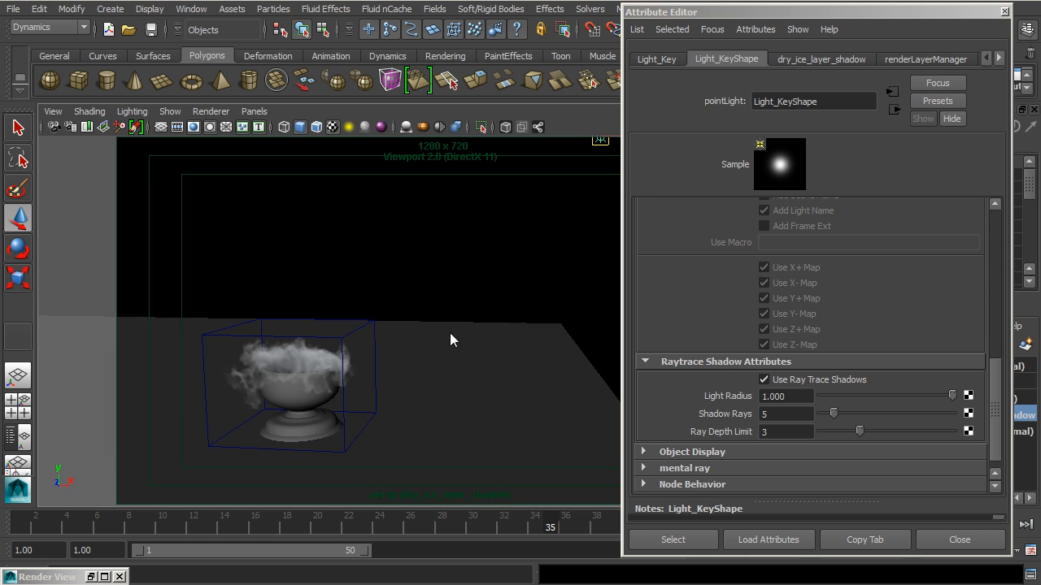
Review Light_Key's point light and shadow attributes, and set its raytrace shadow Ray Depth Limit to 1
left_click_drag(994, 416, 997, 246)
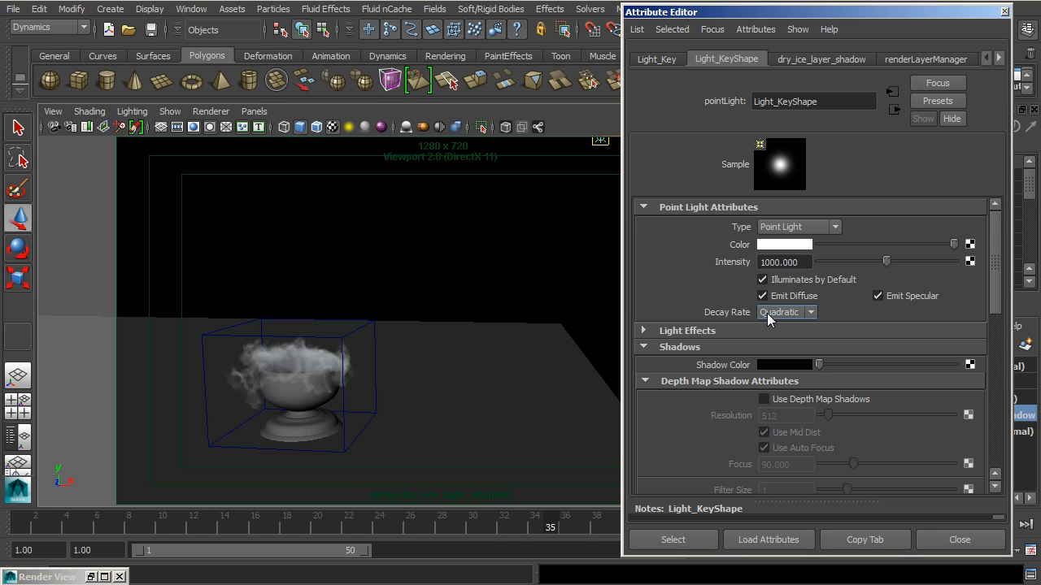
scroll(762, 339, "down", 10)
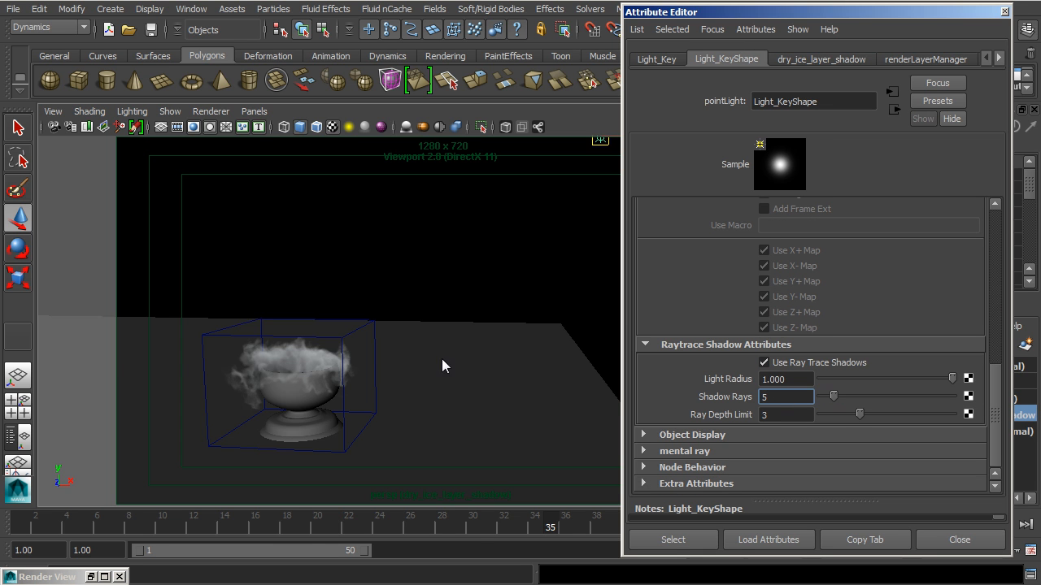
right_click_drag(375, 366, 447, 362, "alt")
mouse_move(446, 361)
left_mouse_down("alt")
mouse_move(403, 353)
mouse_move(594, 358)
left_mouse_up("alt")
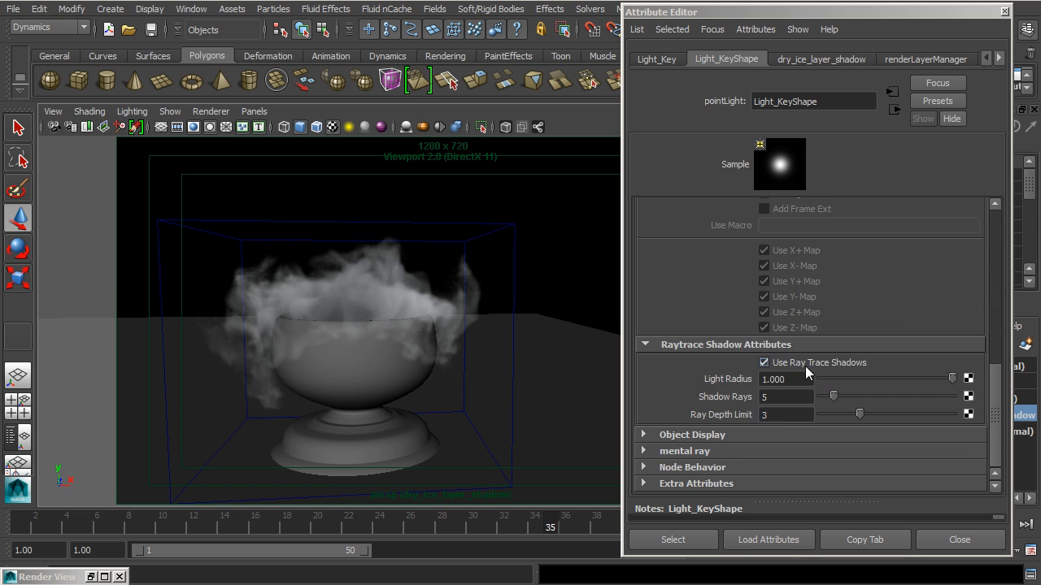
scroll(805, 366, "up", 5)
scroll(768, 281, "down", 3)
scroll(805, 374, "down", 3)
left_click_drag(858, 415, 817, 426)
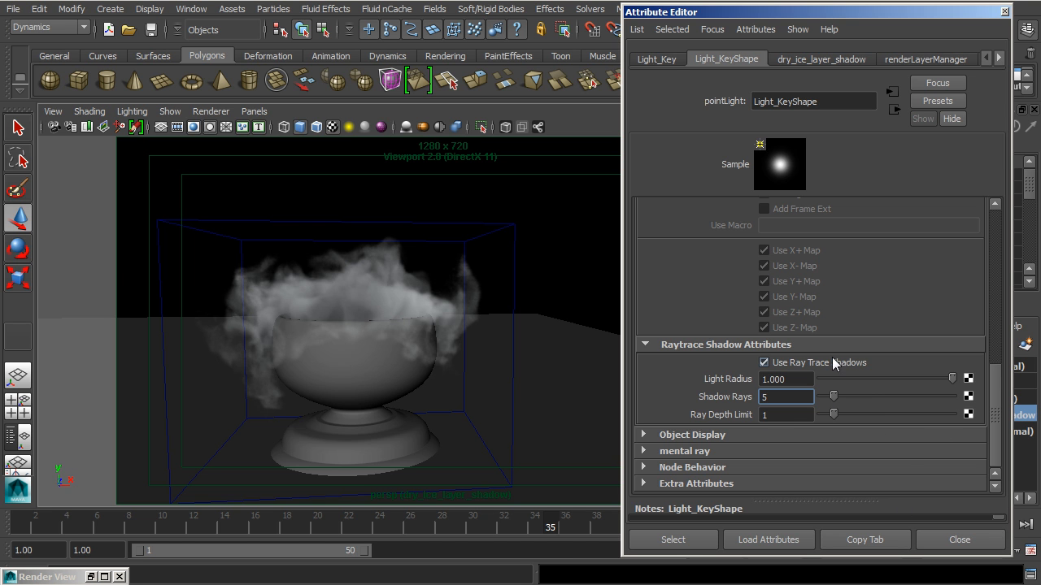
left_click(960, 540)
left_click_drag(575, 367, 372, 367, "alt")
right_click_drag(372, 366, 525, 356, "alt")
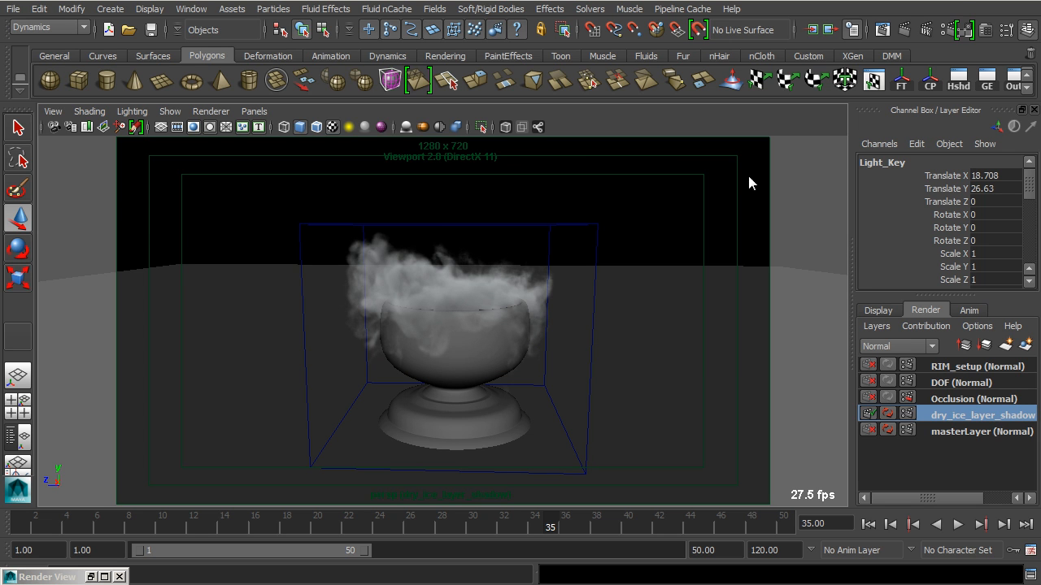
Open the render settings for dry_ice_layer_shadow and collapse the quality sections, leaving only Shadows expanded
left_click(943, 30)
left_click_drag(984, 55, 538, 16)
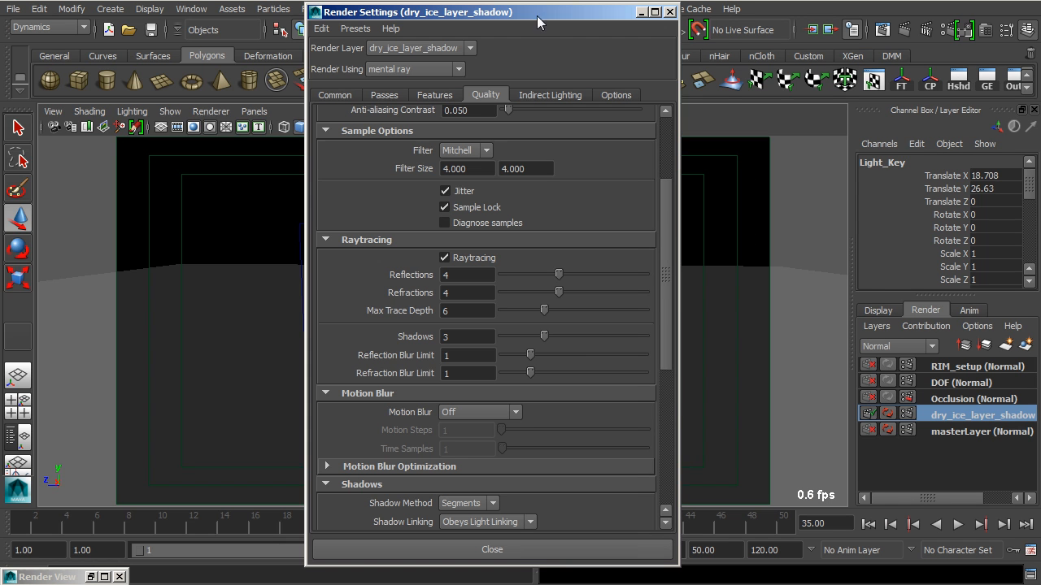
left_click_drag(671, 265, 658, 411)
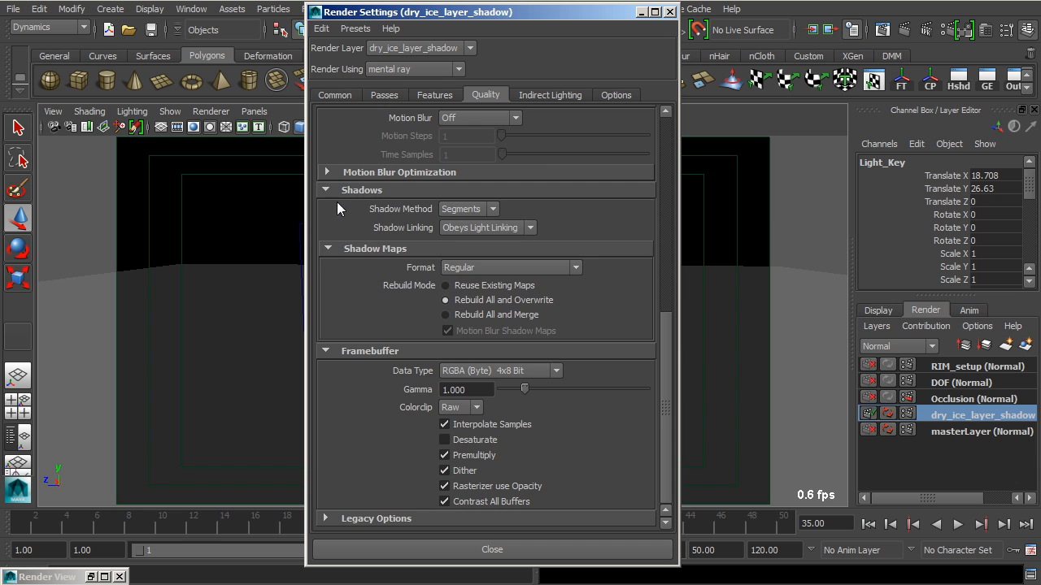
left_click(327, 248)
left_click(329, 350)
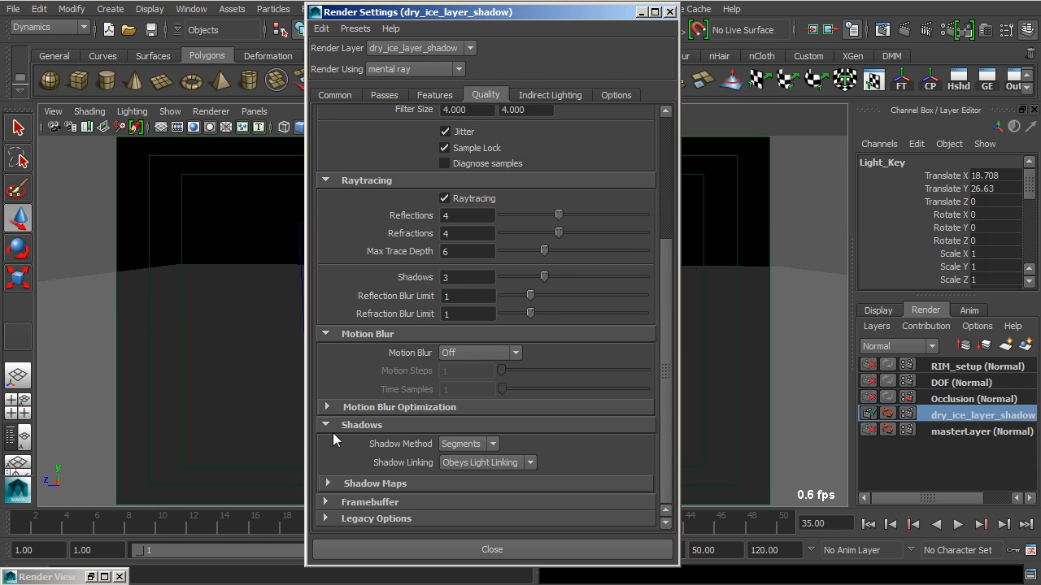
left_click(337, 334)
left_click(337, 254)
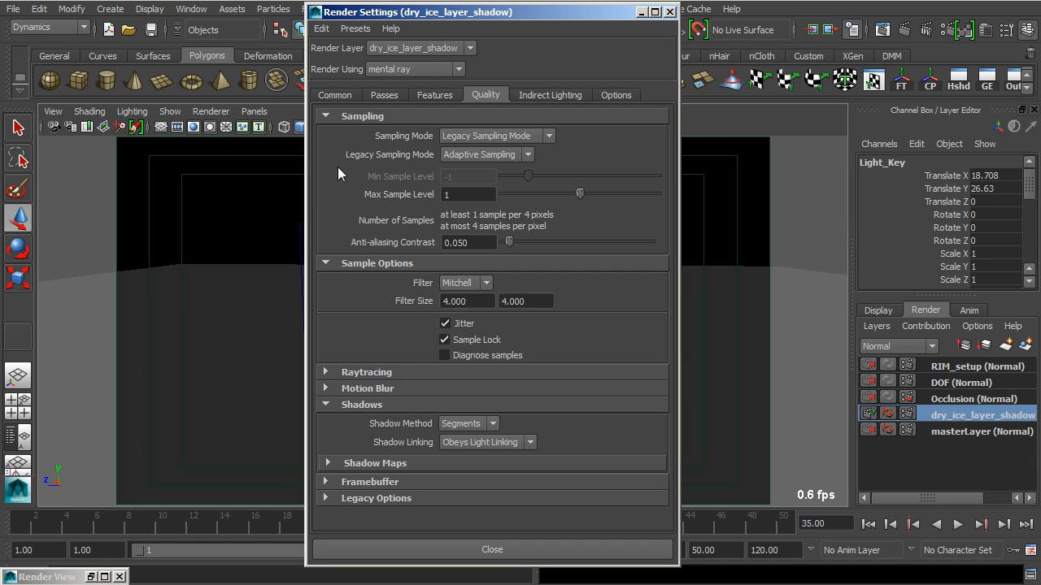
left_click(330, 261)
left_click(330, 114)
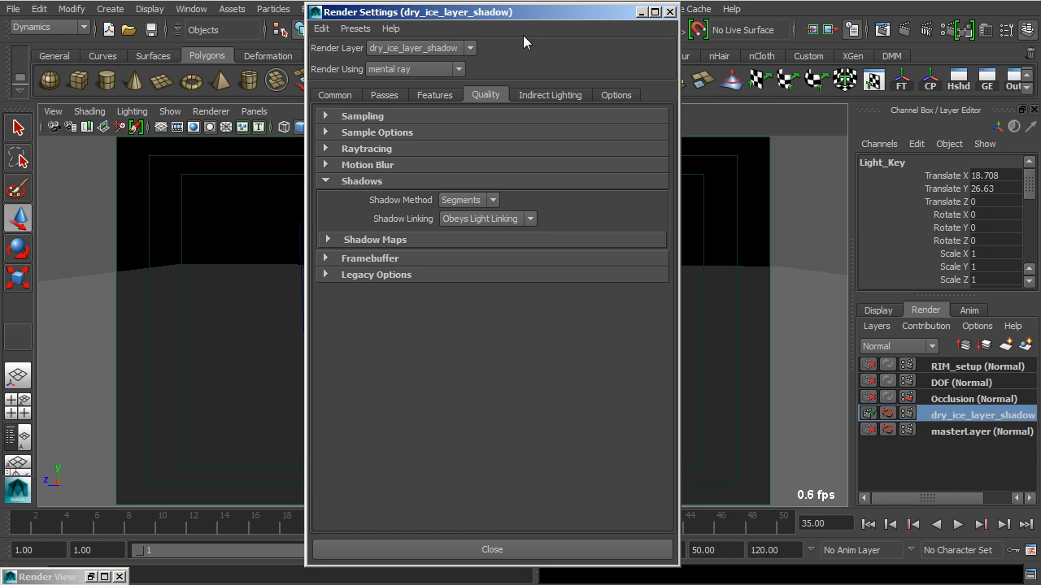
Set the layer's mental ray shadow method to Simple and close the render settings
left_click(338, 187)
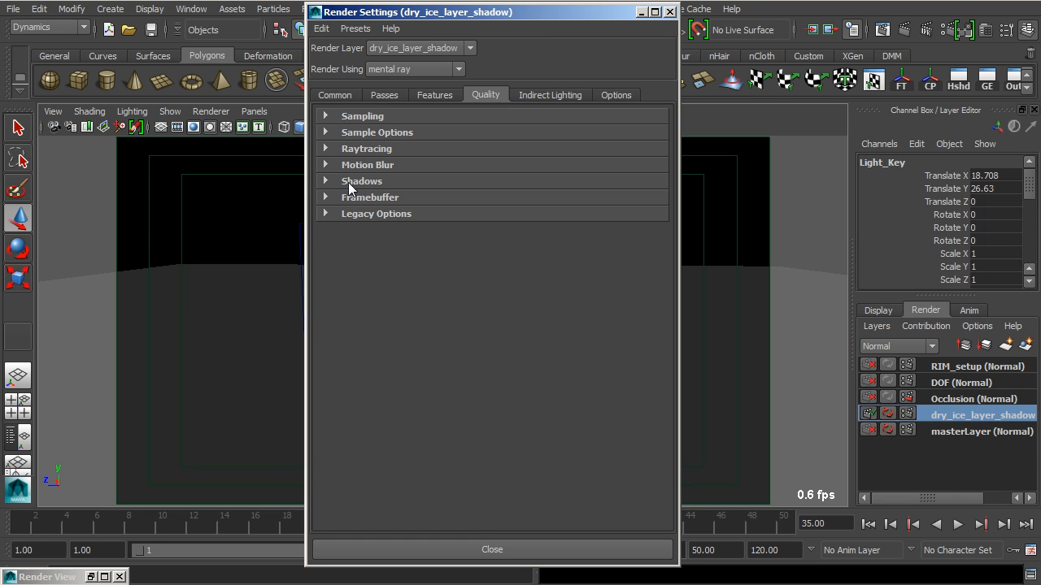
left_click(327, 181)
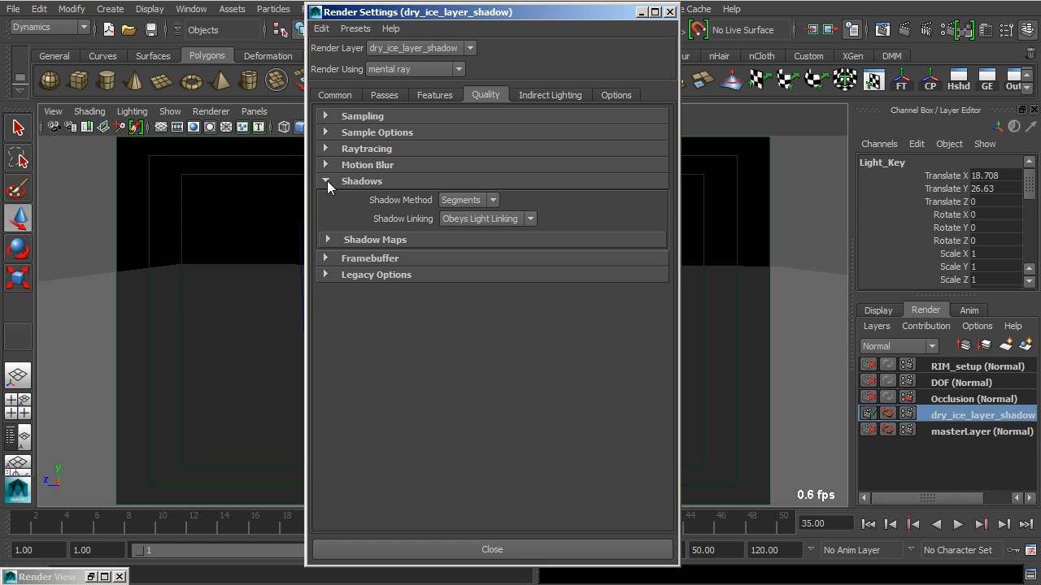
left_click(462, 200)
left_click(460, 226)
left_click(473, 550)
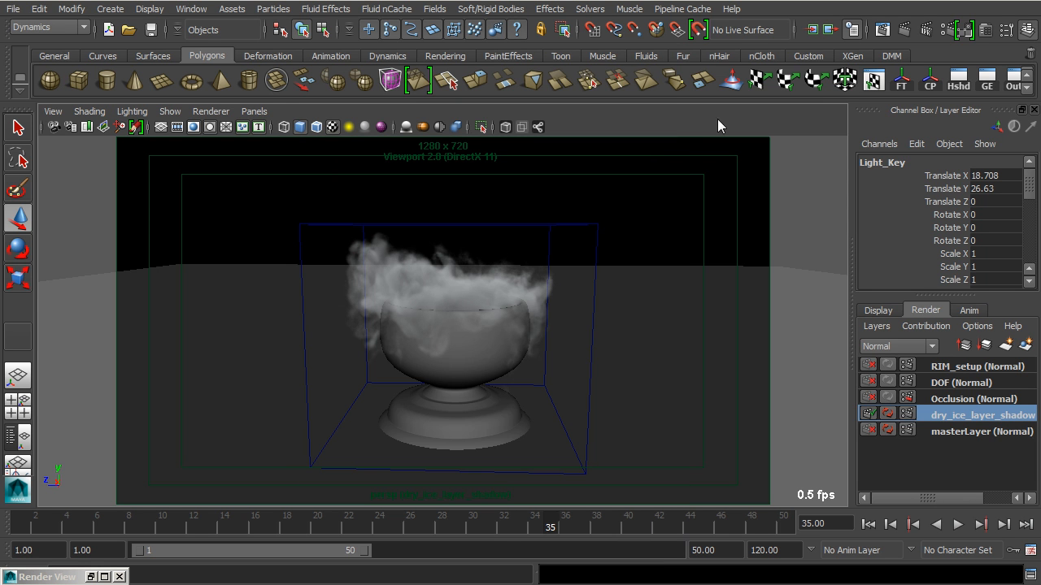
Take a wireframe snapshot of the scene and render a narrow region over the left part of the smoke and bowl
left_click(881, 31)
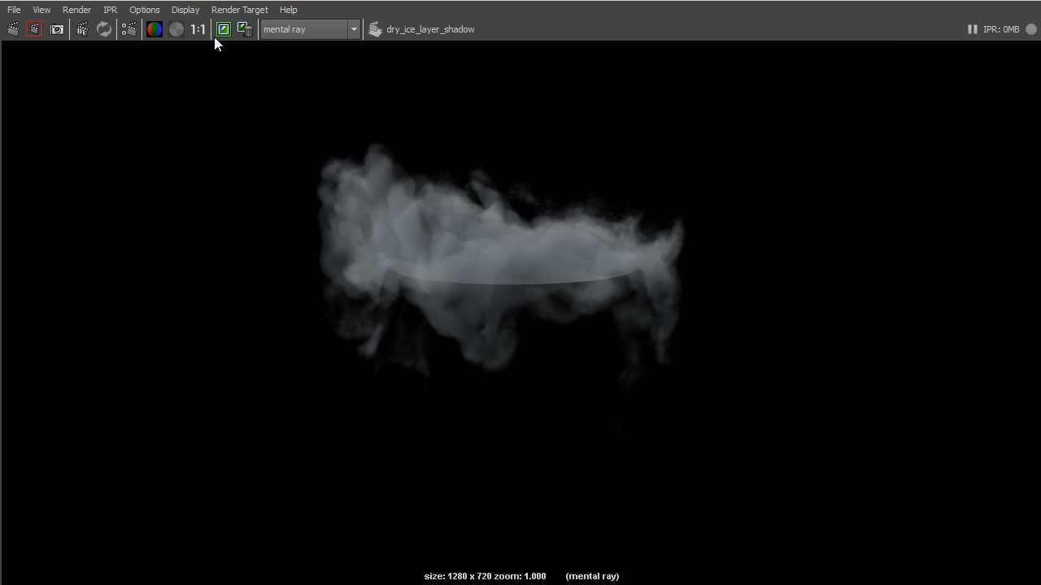
left_click(62, 30)
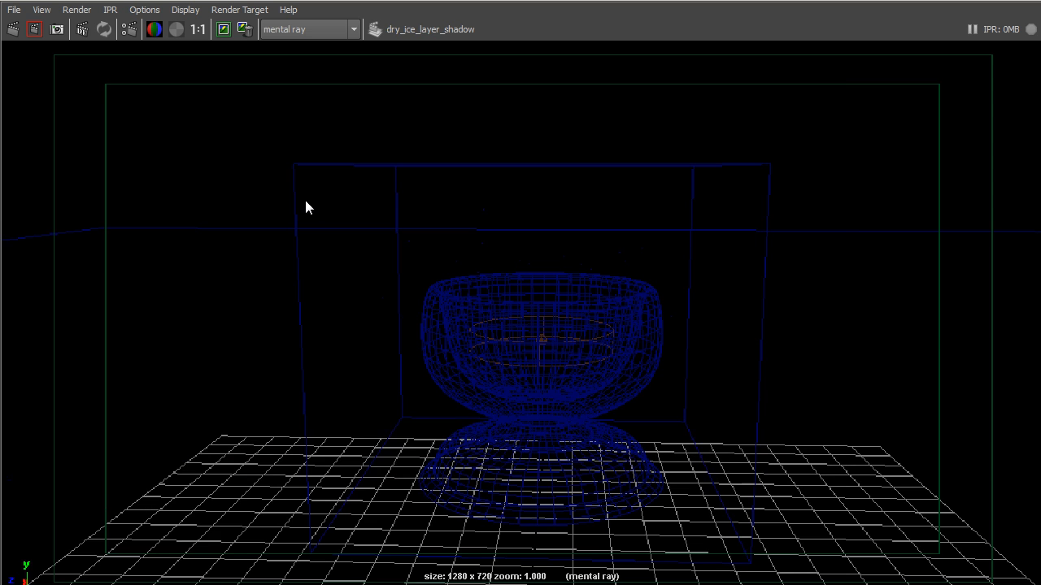
left_click_drag(374, 195, 505, 442)
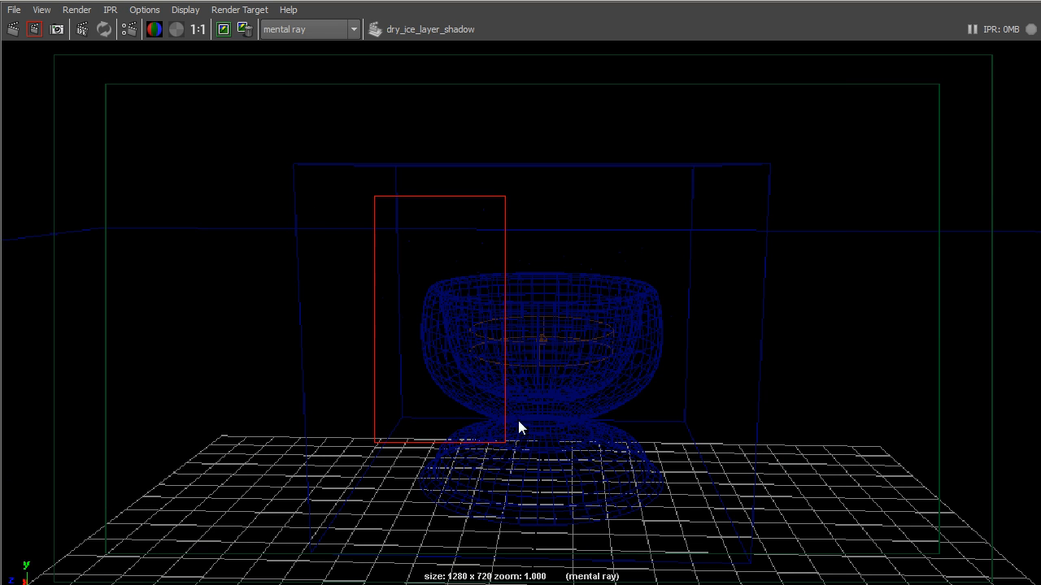
left_click(36, 29)
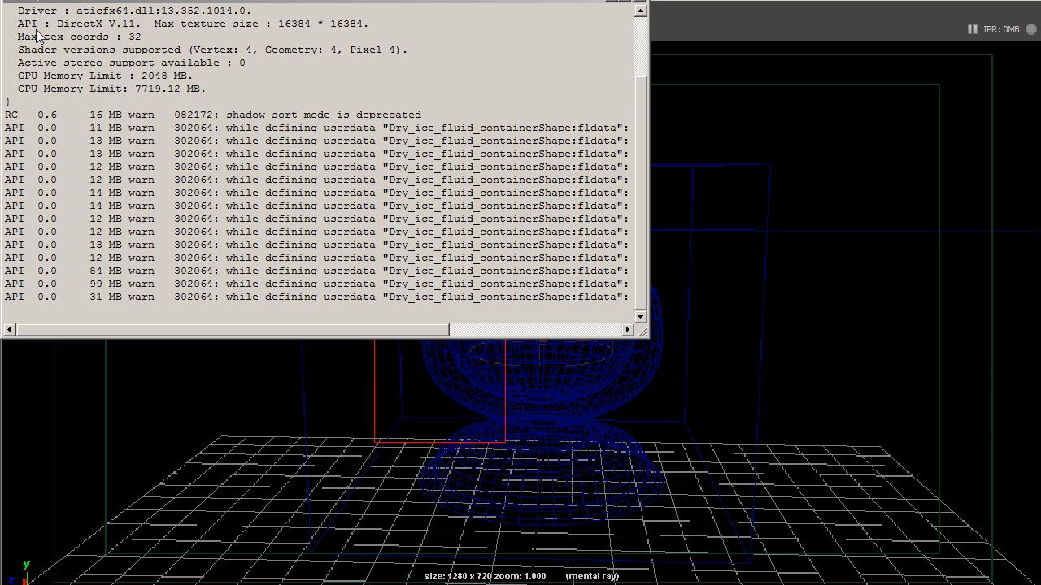
left_click(610, 1)
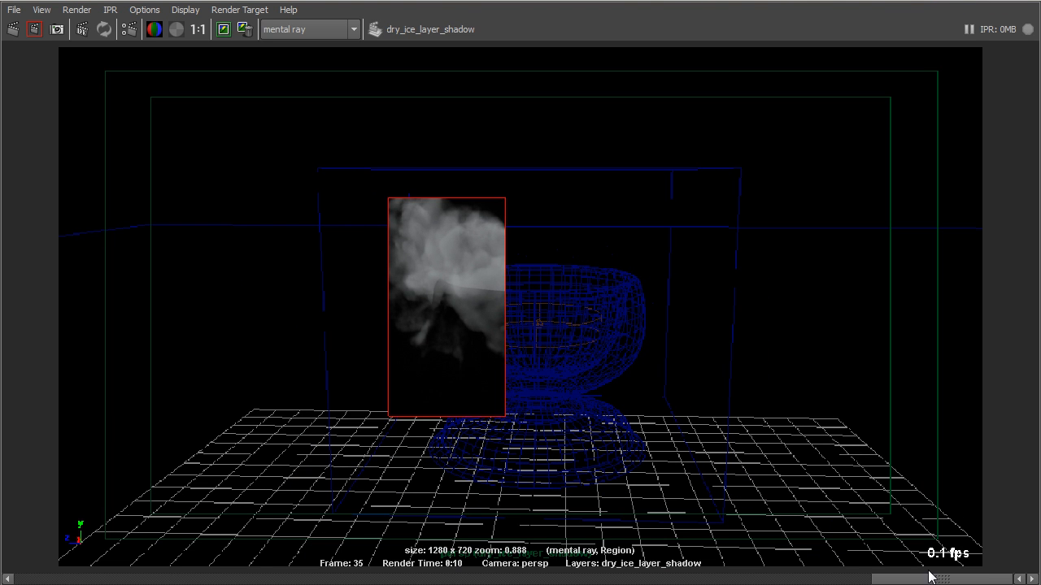
Display the alpha channel and re-render a larger region covering the left half of the smoke, bowl and base
left_click(173, 34)
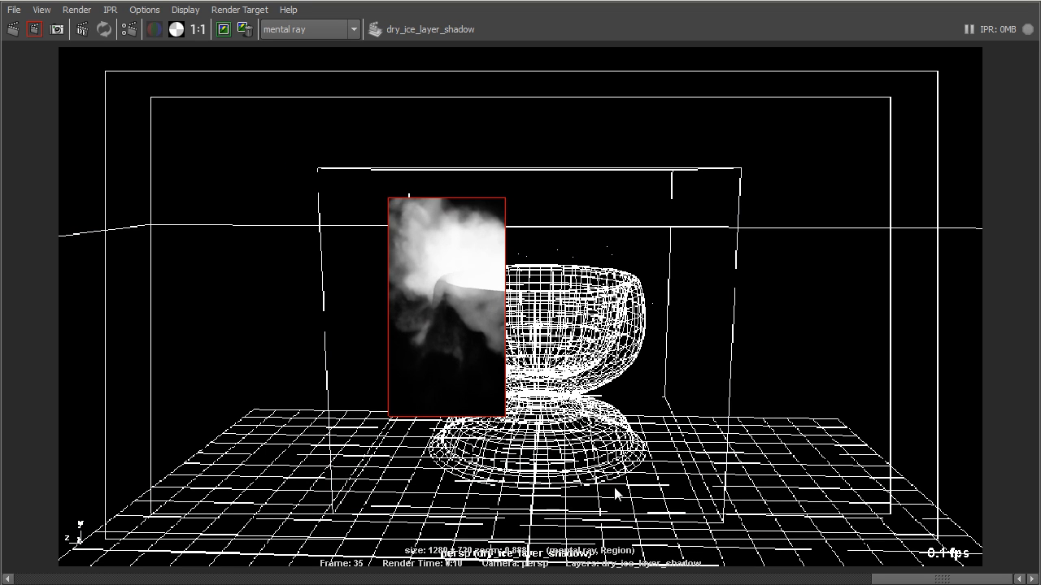
left_click_drag(327, 171, 557, 549)
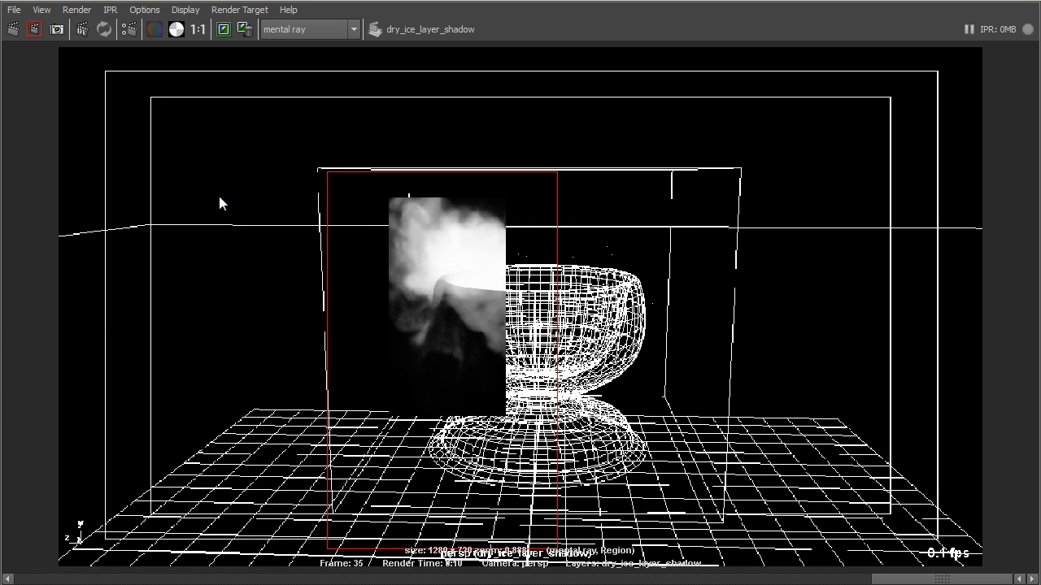
left_click(34, 30)
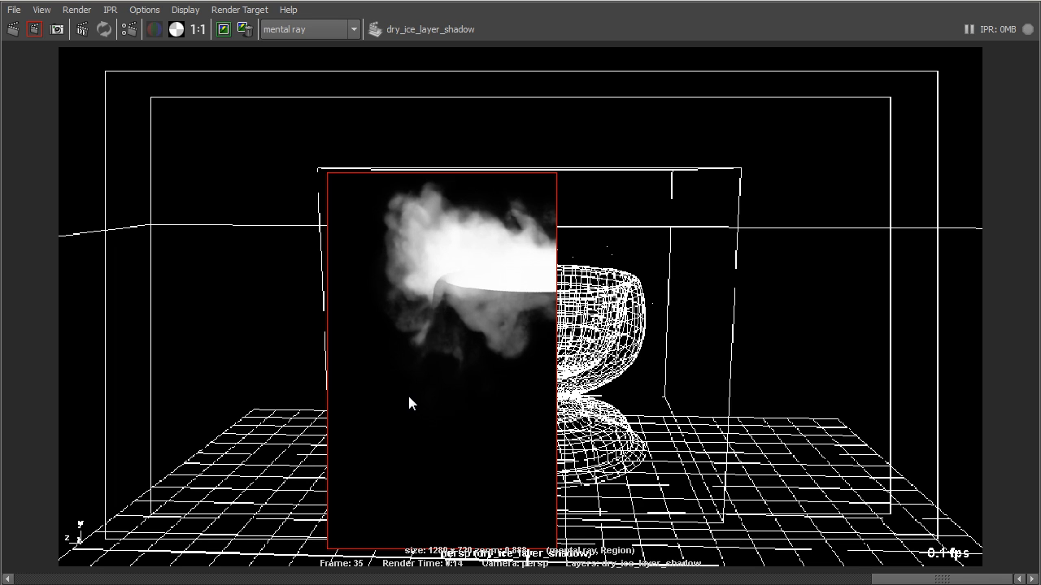
Compare the region's alpha with the previously stored full render of the dry ice layer, and return to the scene
left_click(910, 582)
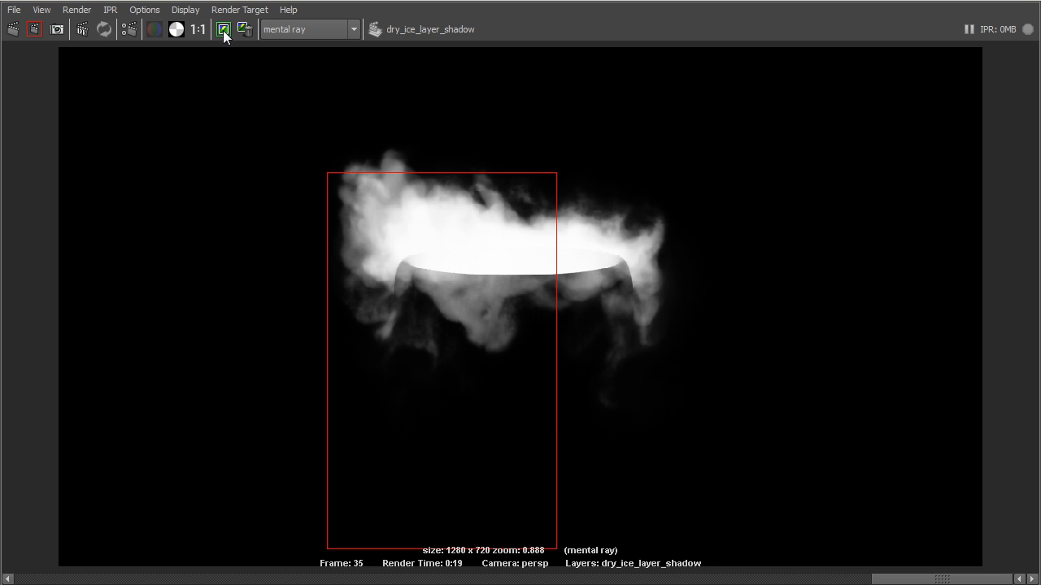
left_click(984, 0)
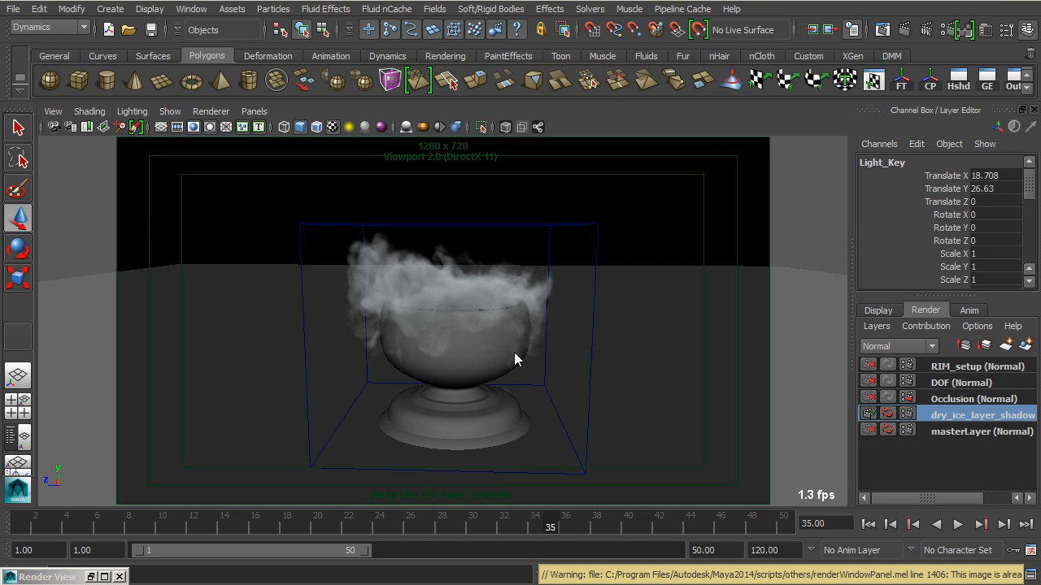
left_click(91, 577)
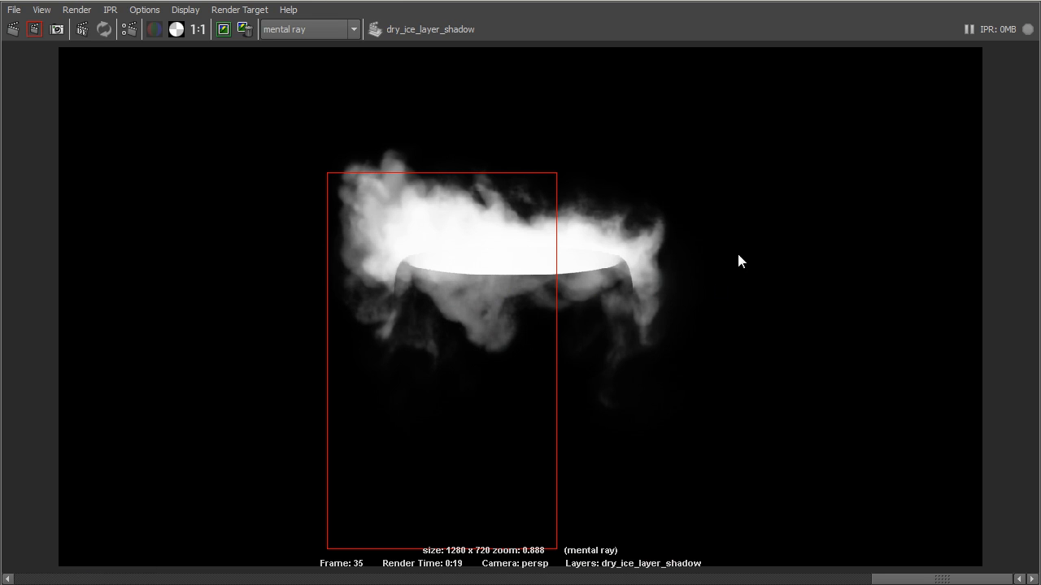
left_click(1001, 1)
Switch the layer's shadow method from Simple to a different method and re-render the same region
left_click(949, 36)
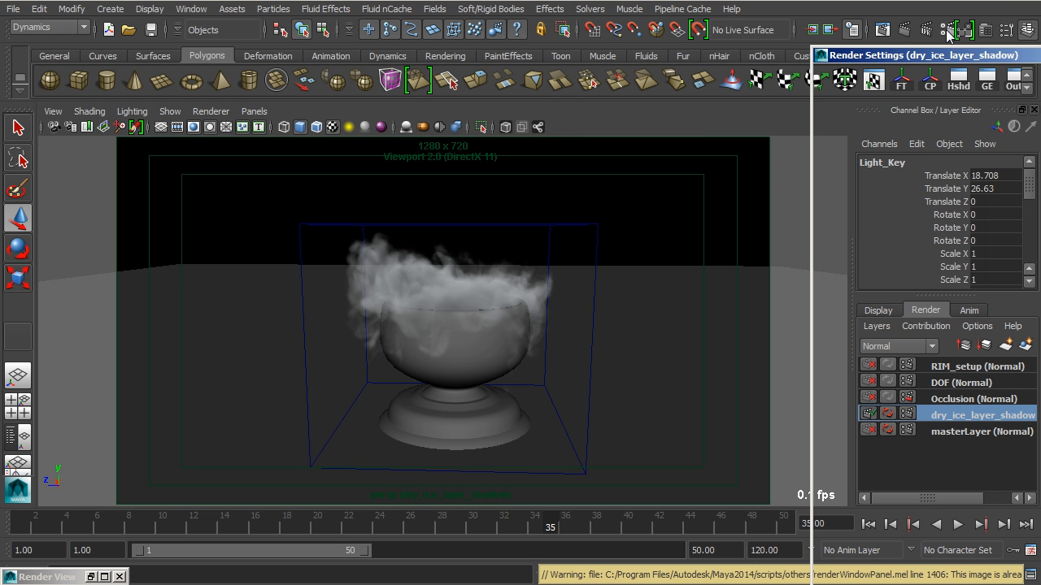
left_click_drag(991, 63, 314, 5)
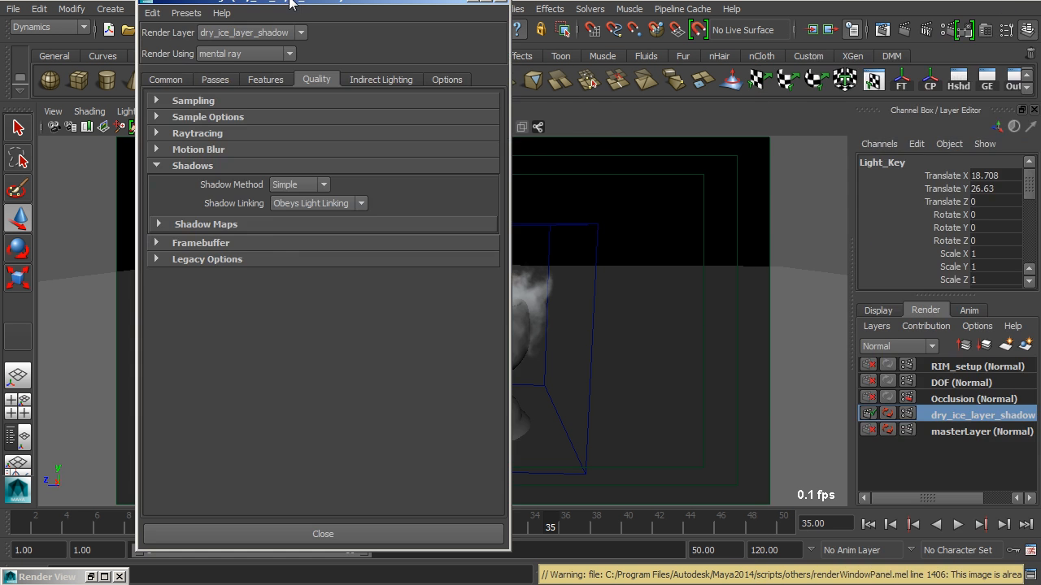
left_click(329, 182)
left_click(302, 231)
left_click(337, 530)
left_click(883, 31)
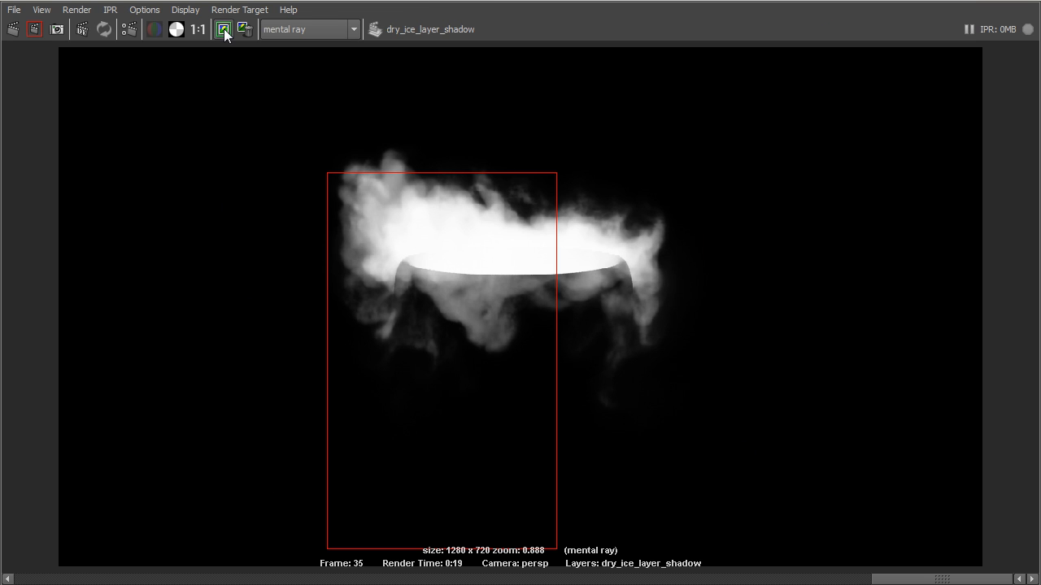
left_click(34, 30)
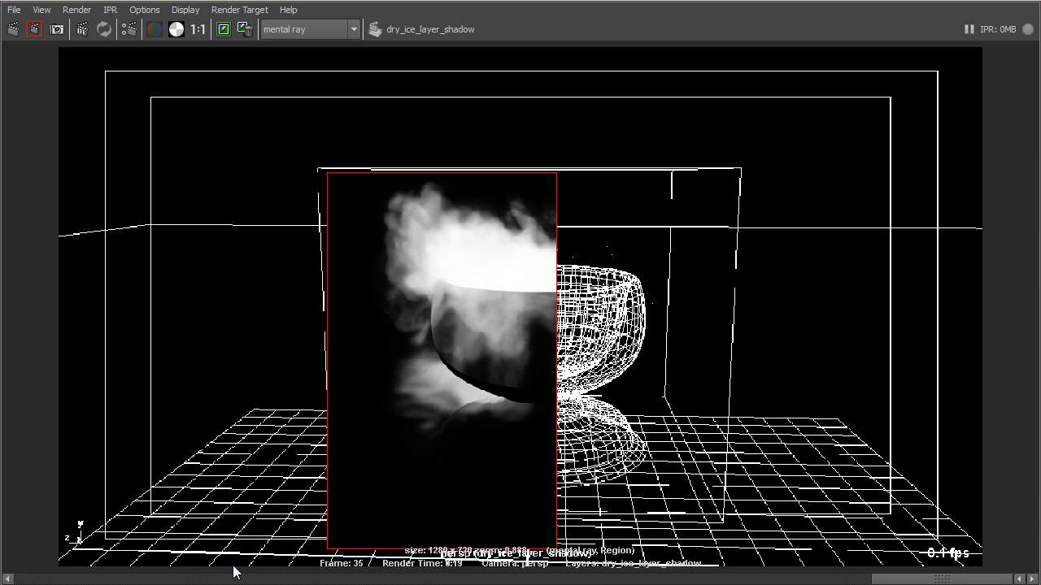
Compare the re-rendered region's alpha with the previously stored full render of the dry ice layer, and return to the scene
left_click_drag(950, 579, 850, 584)
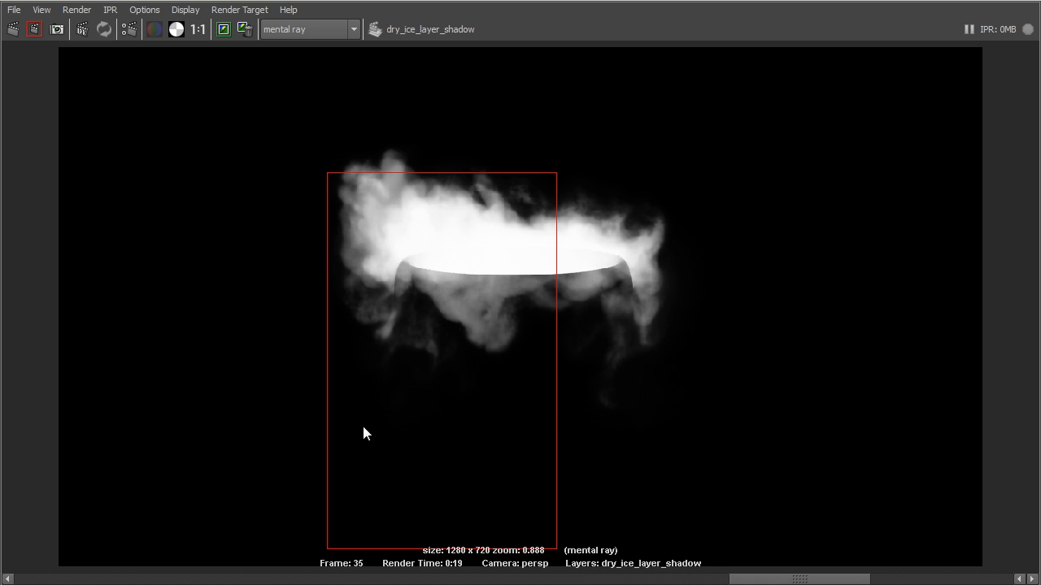
left_click(1003, 2)
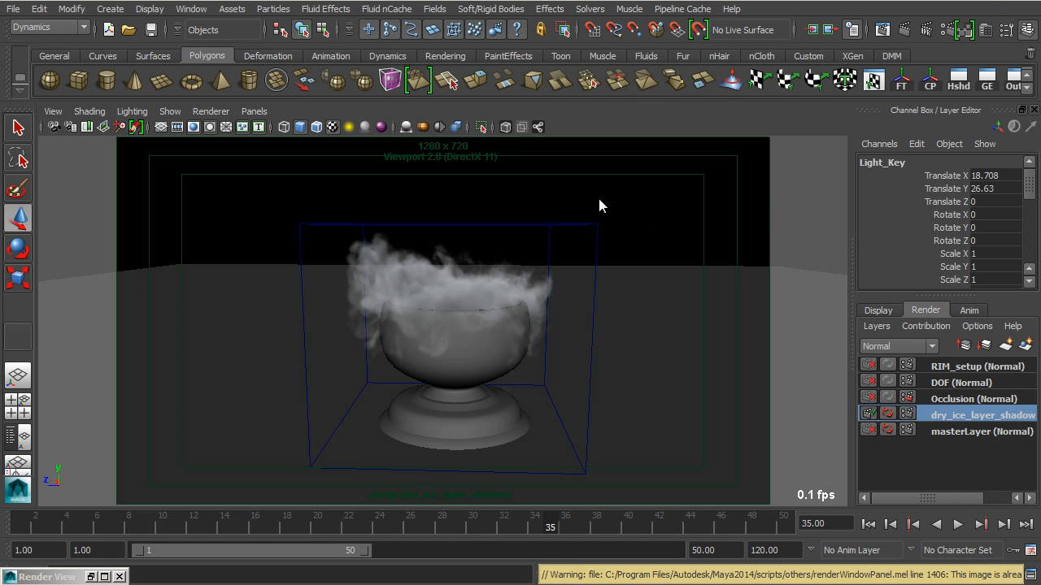
Select the base plane and open the Use Background attributes of its Trace_shadows material
left_click_drag(599, 200, 509, 227, "alt")
left_click(658, 277)
left_click_drag(659, 277, 626, 242, "alt")
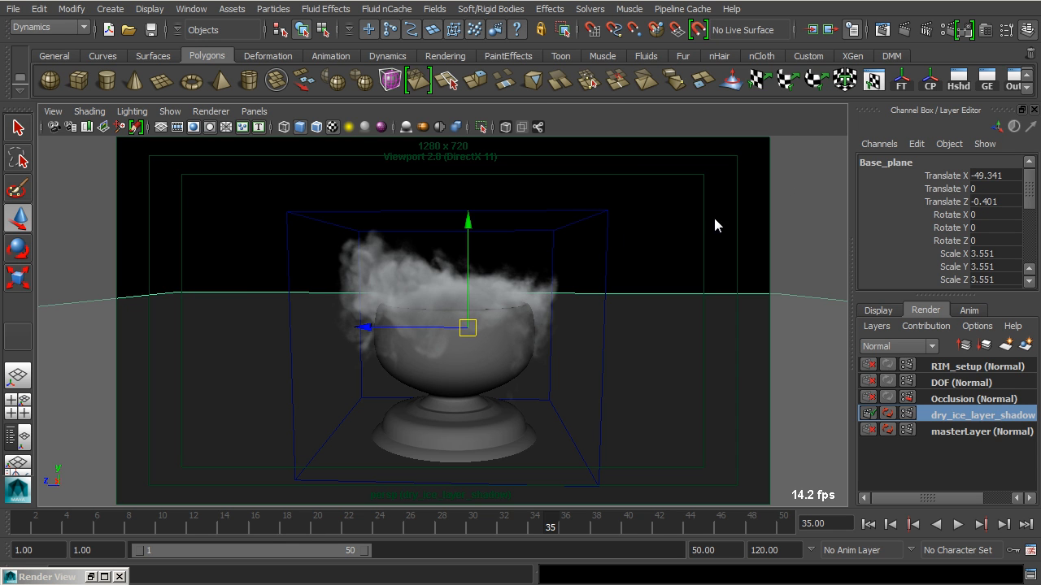
key("ctrl+a")
left_click(999, 59)
left_click(999, 59)
left_click(998, 59)
left_click(998, 58)
mouse_move(928, 13)
left_mouse_down()
mouse_move(866, 13)
mouse_move(932, 18)
left_mouse_up()
left_click(867, 61)
key("q")
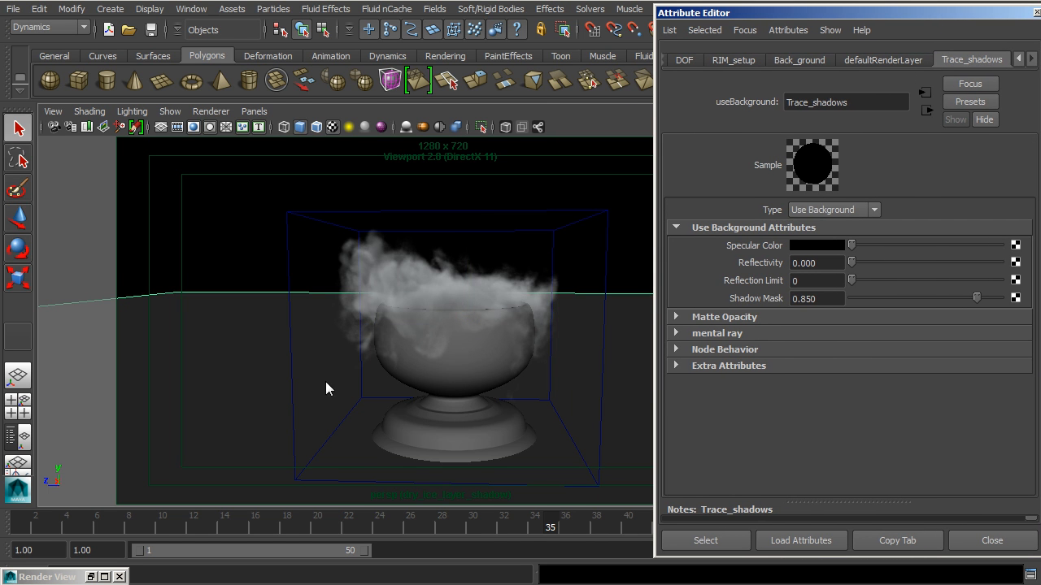
Select the bowl together with the base plane while keeping the Trace_shadows material attributes open
right_click_drag(325, 382, 418, 373, "alt")
middle_click_drag(418, 373, 360, 374, "alt")
left_click_drag(479, 463, 477, 468)
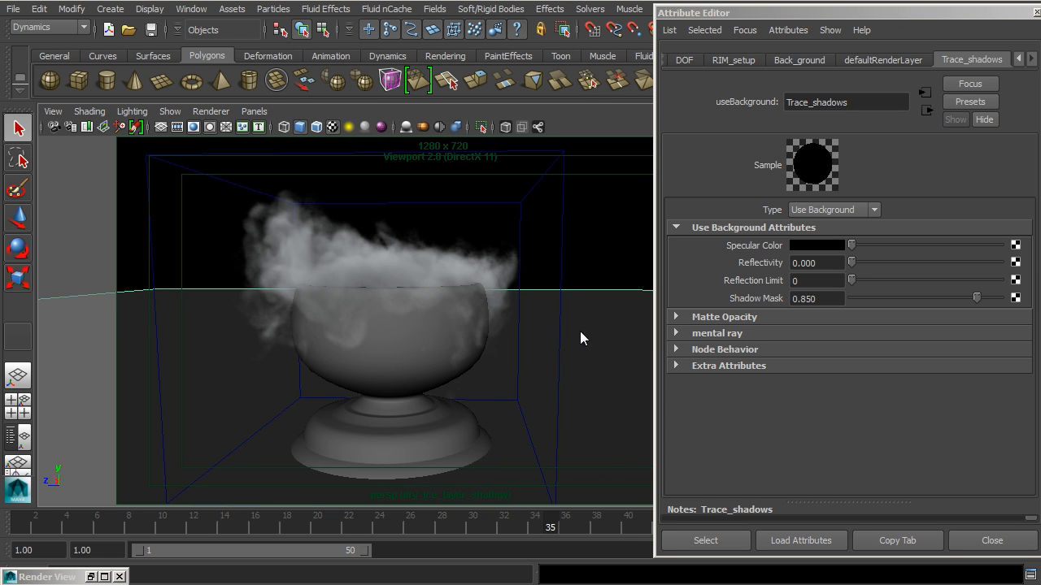
key("ctrl+z")
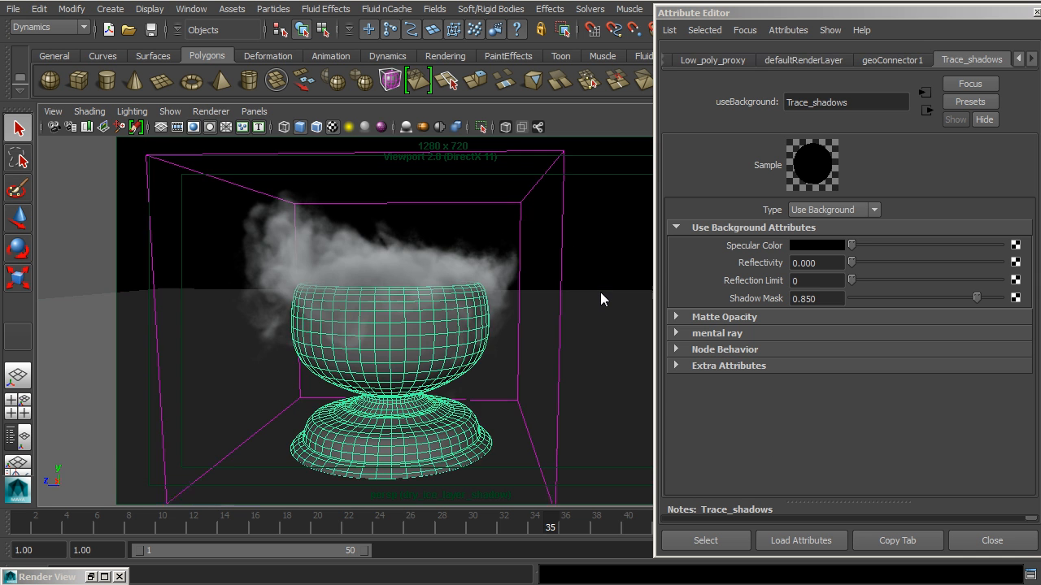
left_click(606, 321)
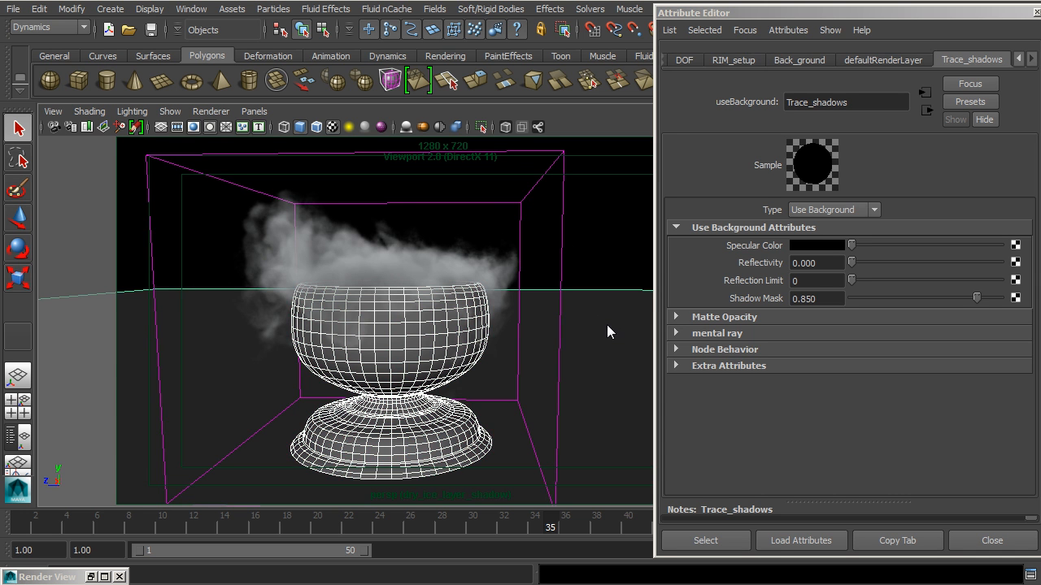
middle_click_drag(606, 325, 524, 308, "alt")
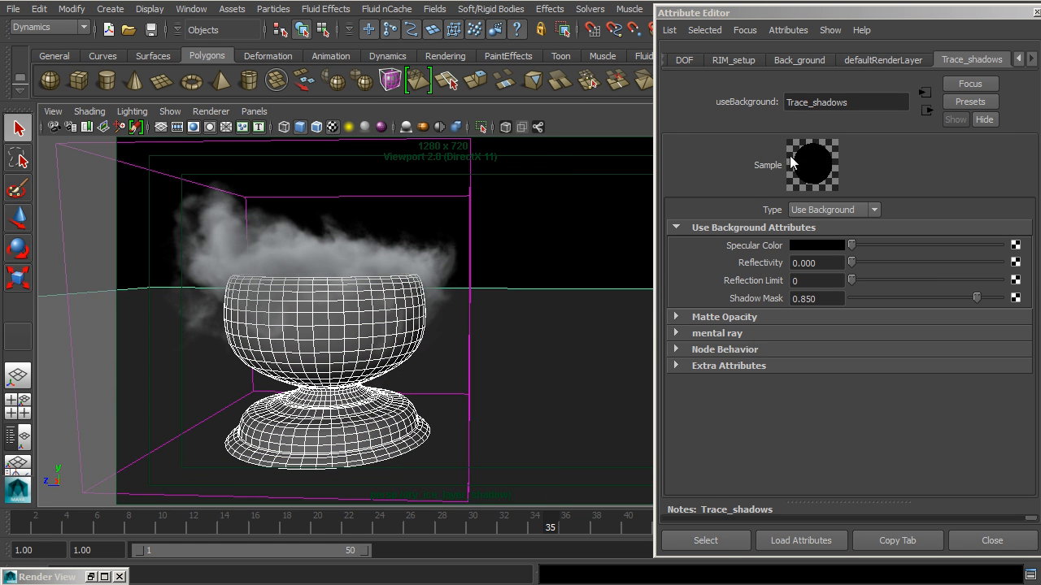
Examine the Specular Color, Reflectivity and Shadow Mask settings of Trace_shadows alongside the selected bowl and base plane
left_click_drag(905, 14, 839, 11)
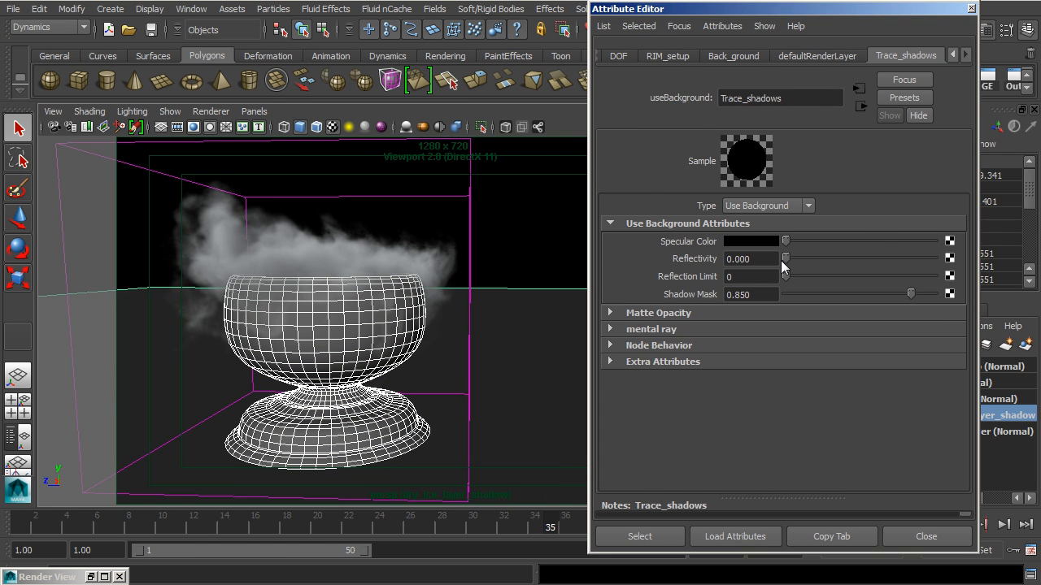
left_click_drag(787, 257, 737, 257)
left_click_drag(398, 418, 340, 418, "alt")
middle_click_drag(364, 391, 436, 408, "alt")
right_click_drag(436, 409, 399, 405, "alt")
middle_click_drag(412, 359, 412, 338, "alt")
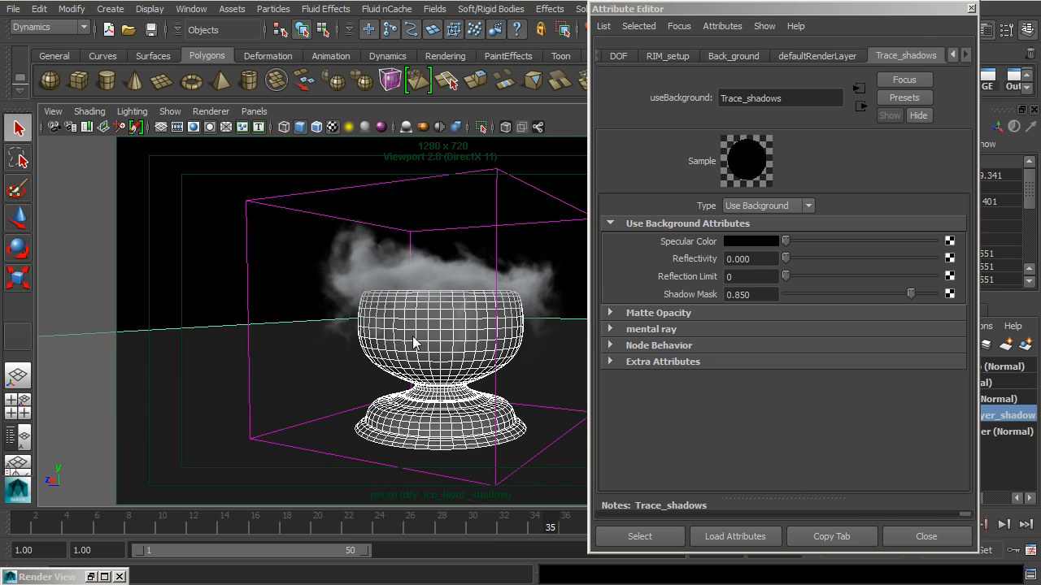
Close the Trace_shadows attributes, clear the selection and frame the whole bowl and smoke from the front
left_click(943, 538)
left_click(659, 274)
right_click_drag(617, 258, 622, 285, "alt")
left_click_drag(602, 280, 645, 320, "alt")
middle_click_drag(587, 327, 634, 348, "alt")
mouse_move(569, 338)
right_mouse_down("alt")
mouse_move(510, 330)
mouse_move(581, 332)
right_mouse_up("alt")
left_click_drag(581, 332, 537, 327, "alt")
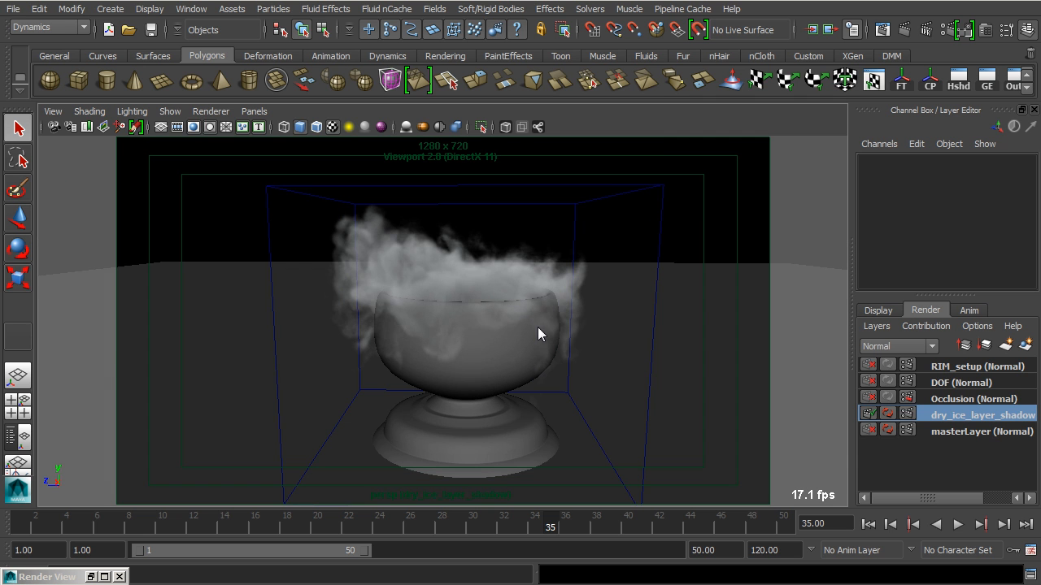